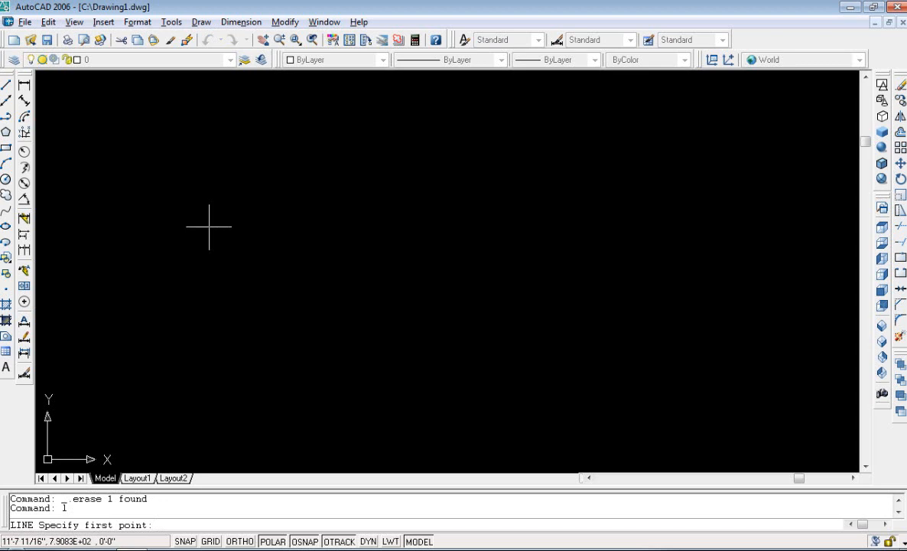
Step: Draw a horizontal line 15' long in the empty drawing area
{"action": "left_click", "coordinate": [208, 212]}
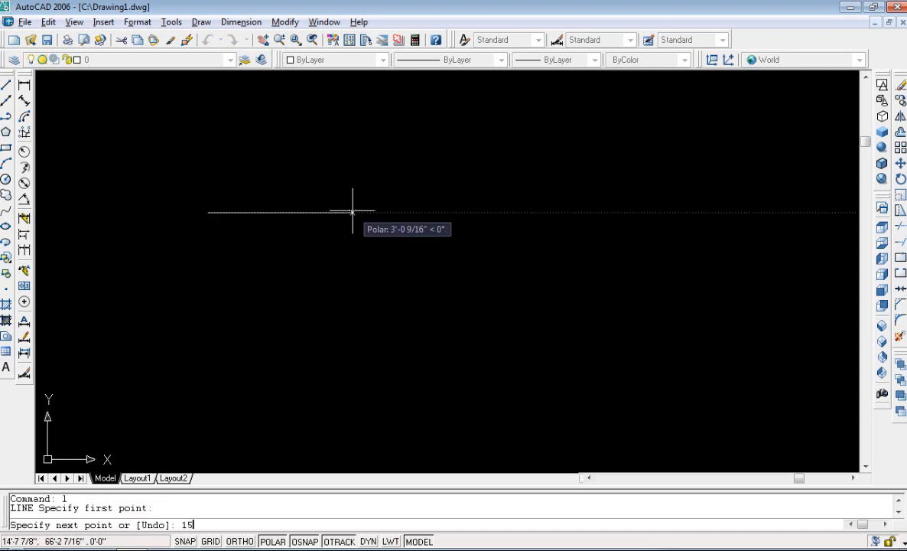
{"action": "type", "text": "15'"}
{"action": "key", "text": "Return"}
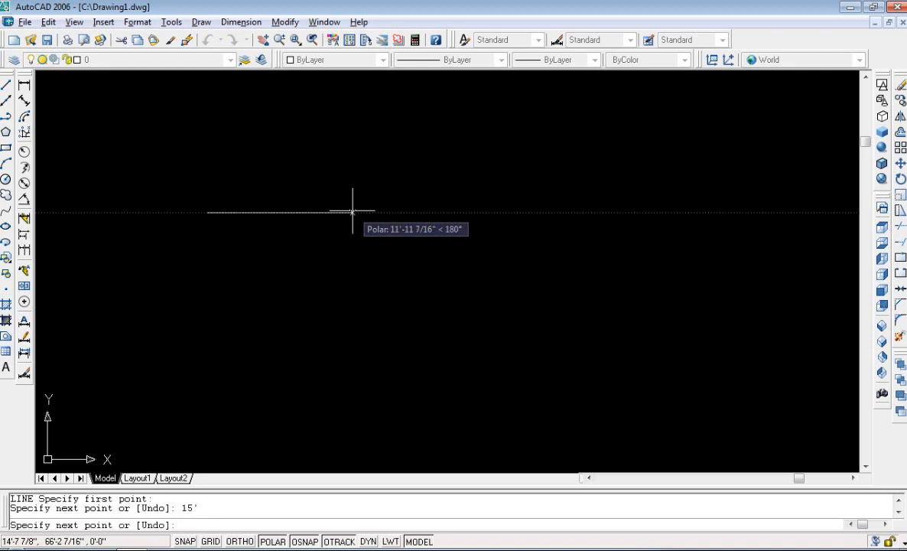
{"action": "scroll", "coordinate": [461, 301], "scroll_direction": "down", "scroll_amount": 6}
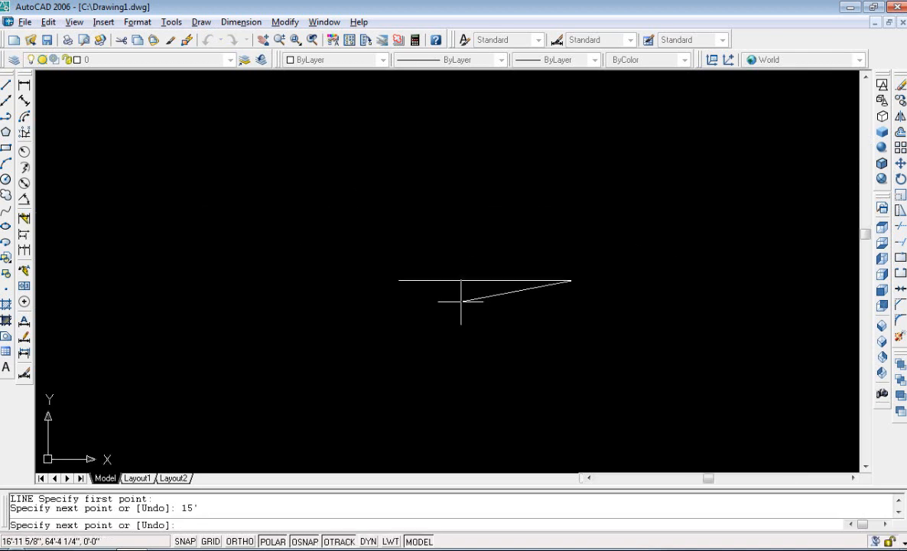
{"action": "scroll", "coordinate": [464, 300], "scroll_direction": "up", "scroll_amount": 3}
{"action": "middle_click_drag", "start_coordinate": [492, 273], "coordinate": [397, 263]}
{"action": "key", "text": "Return"}
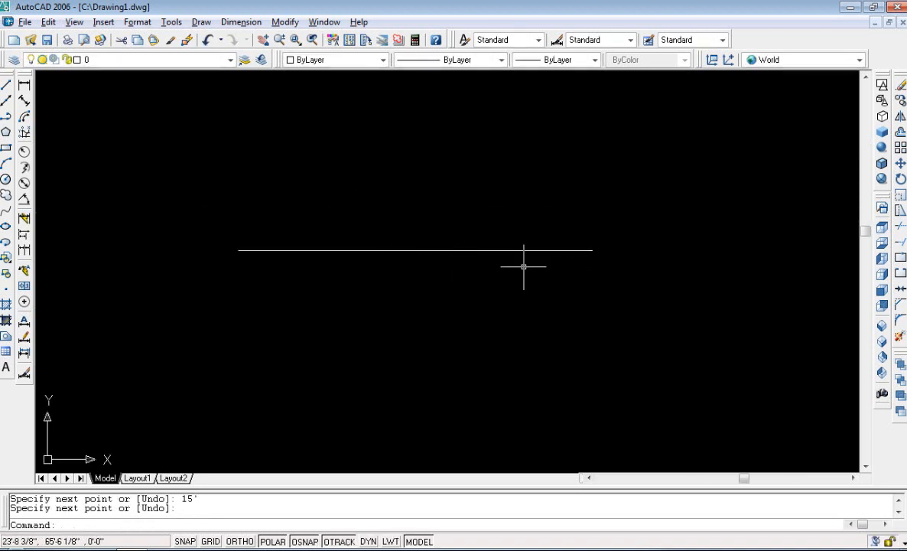
Step: Place a point above the line, near its left end, with the Point command
{"action": "scroll", "coordinate": [522, 263], "scroll_direction": "up", "scroll_amount": 2}
{"action": "middle_click_drag", "start_coordinate": [468, 239], "coordinate": [517, 219]}
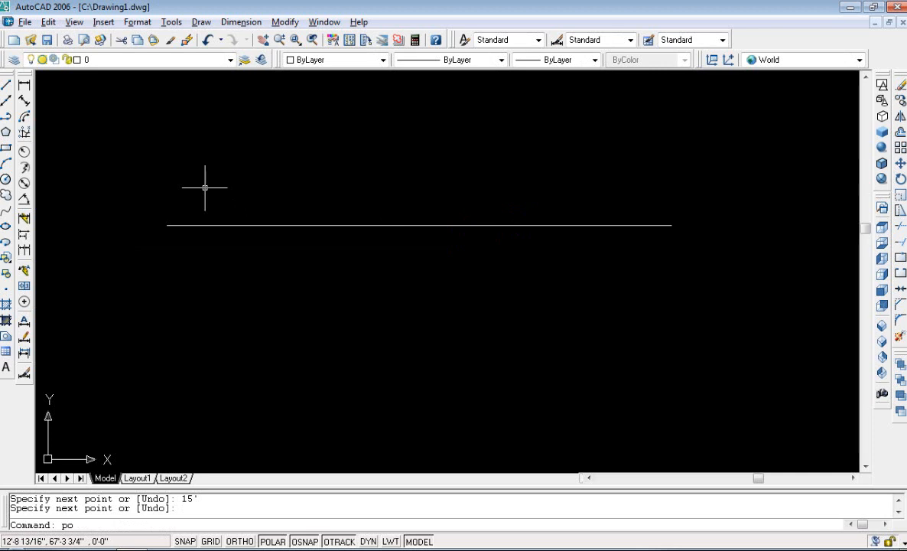
{"action": "type", "text": "po"}
{"action": "key", "text": "Return"}
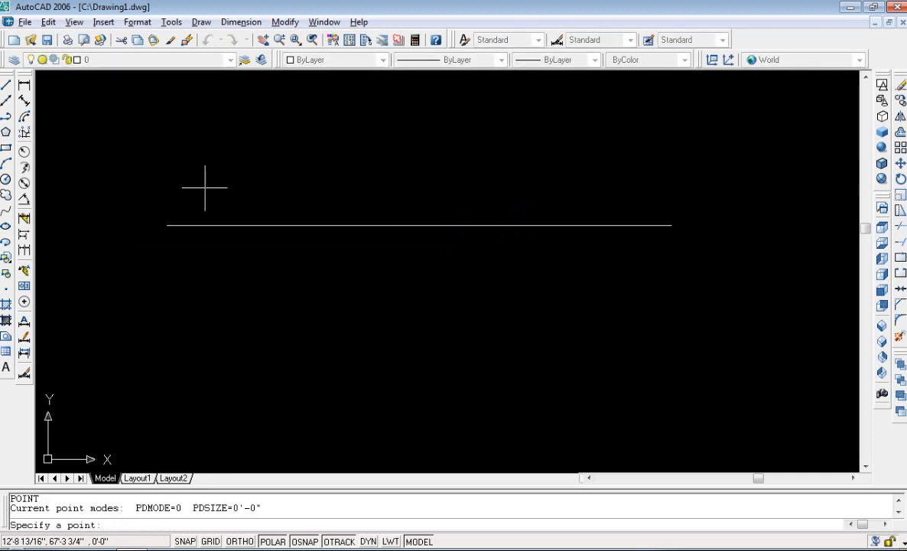
{"action": "left_click", "coordinate": [244, 143]}
{"action": "left_click", "coordinate": [244, 145]}
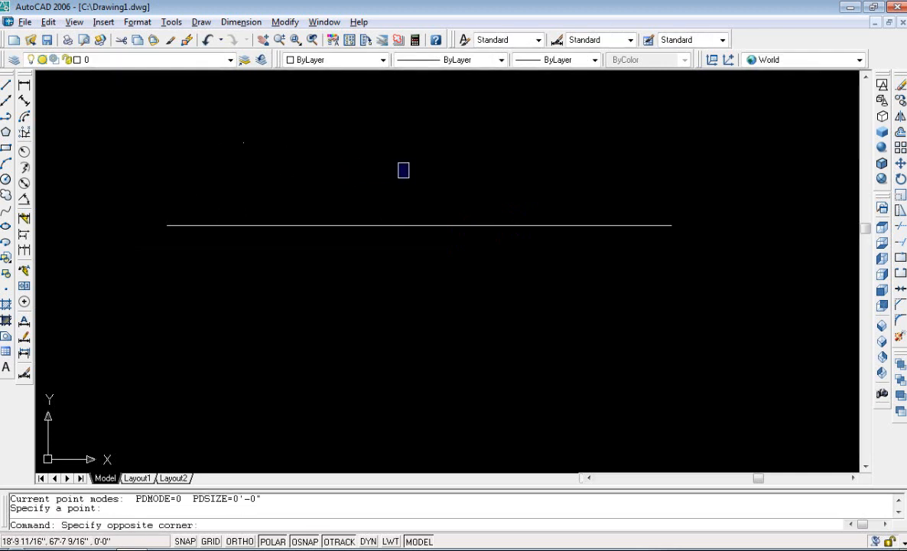
{"action": "left_click", "coordinate": [411, 175]}
{"action": "left_click", "coordinate": [484, 169]}
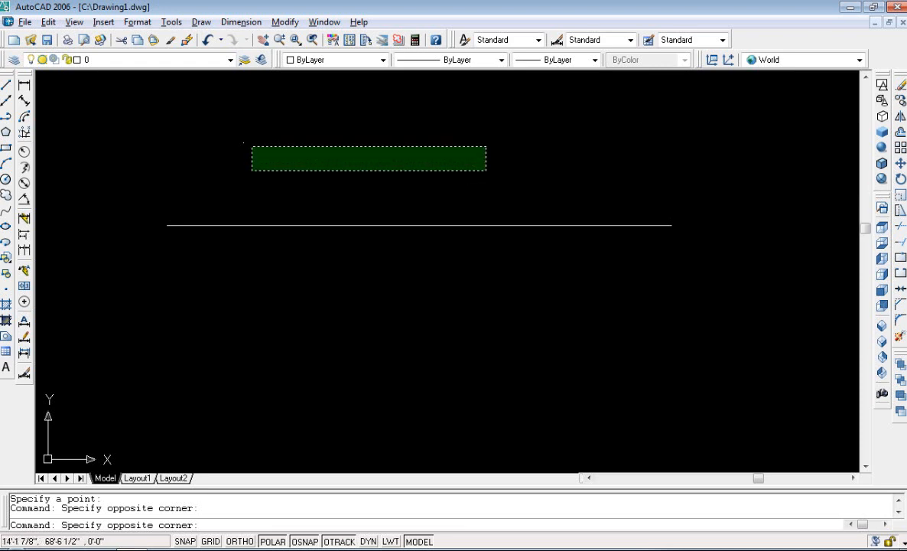
{"action": "key", "text": "Escape"}
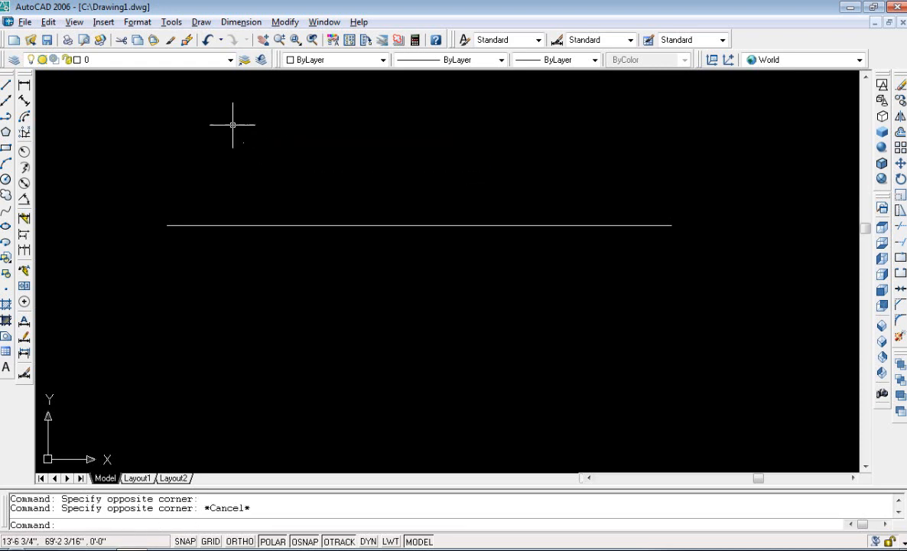
Step: Set the point style to the circle with a plus-shaped cross through it
{"action": "left_click", "coordinate": [140, 23]}
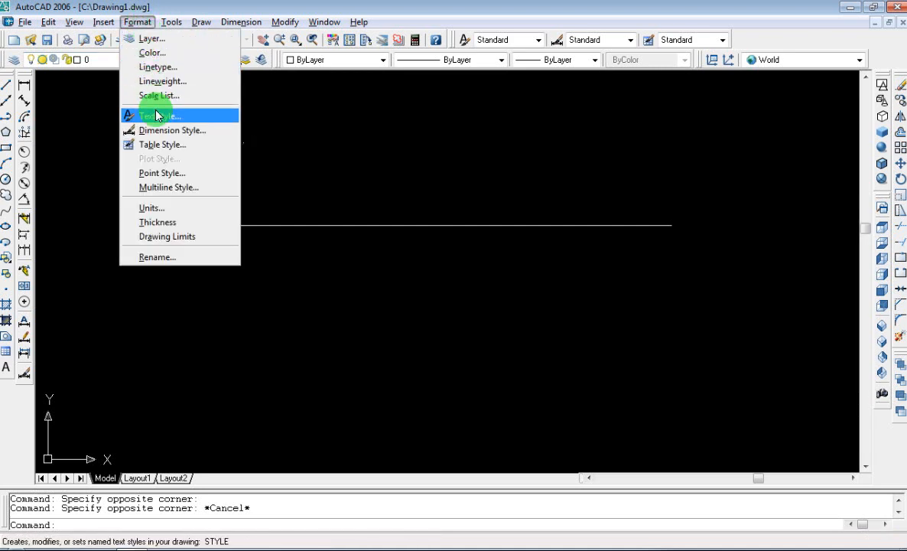
{"action": "left_click", "coordinate": [175, 181]}
{"action": "left_click", "coordinate": [391, 179]}
{"action": "left_click_drag", "start_coordinate": [405, 160], "coordinate": [460, 156]}
{"action": "left_click", "coordinate": [436, 181]}
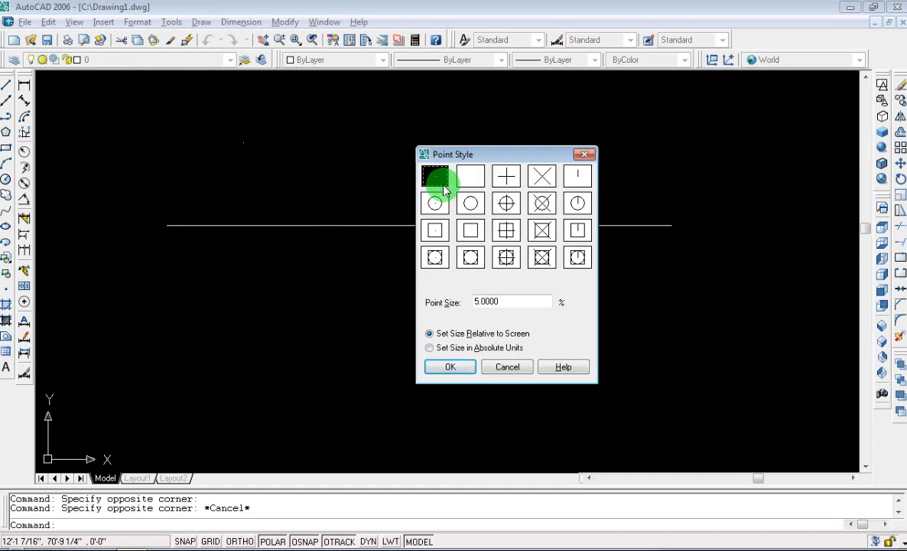
{"action": "left_click", "coordinate": [512, 214]}
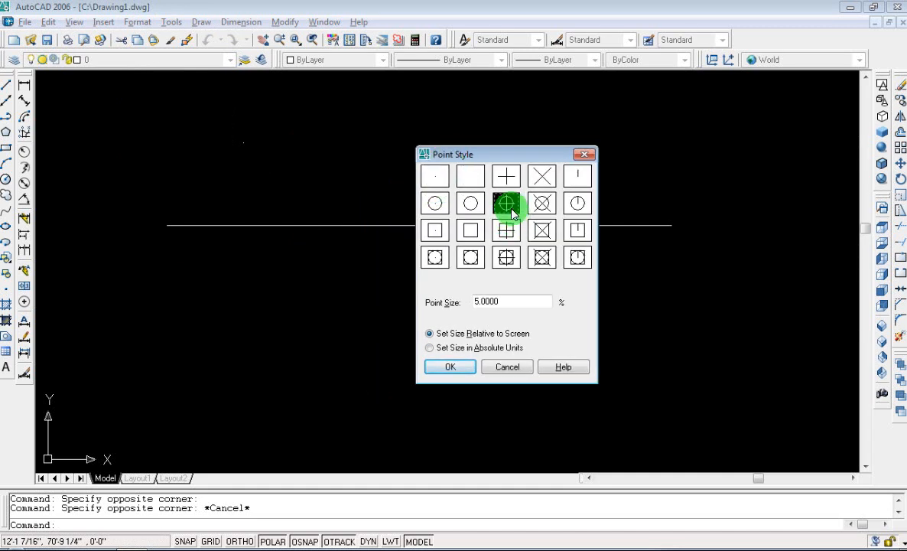
{"action": "left_click", "coordinate": [451, 368]}
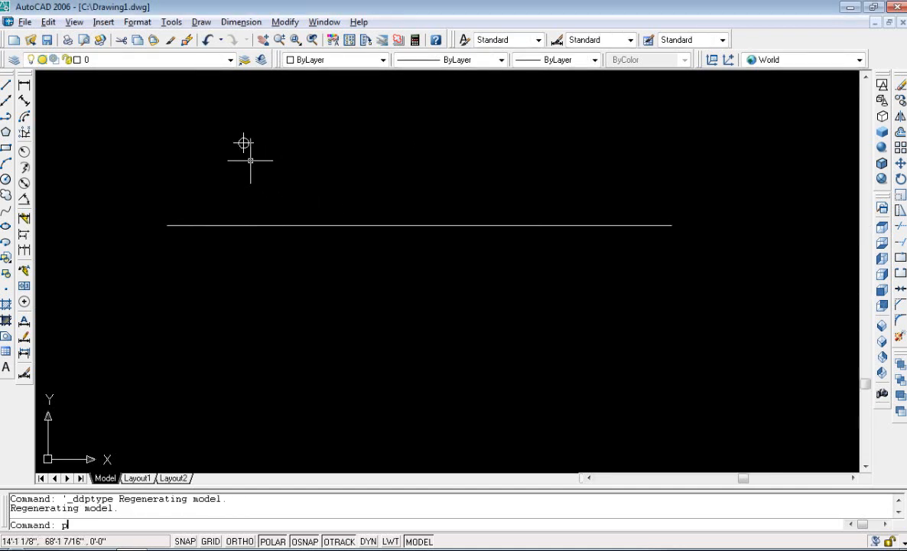
Step: Try placing a point on the left part of the horizontal line, and undo it
{"action": "key", "text": "Return"}
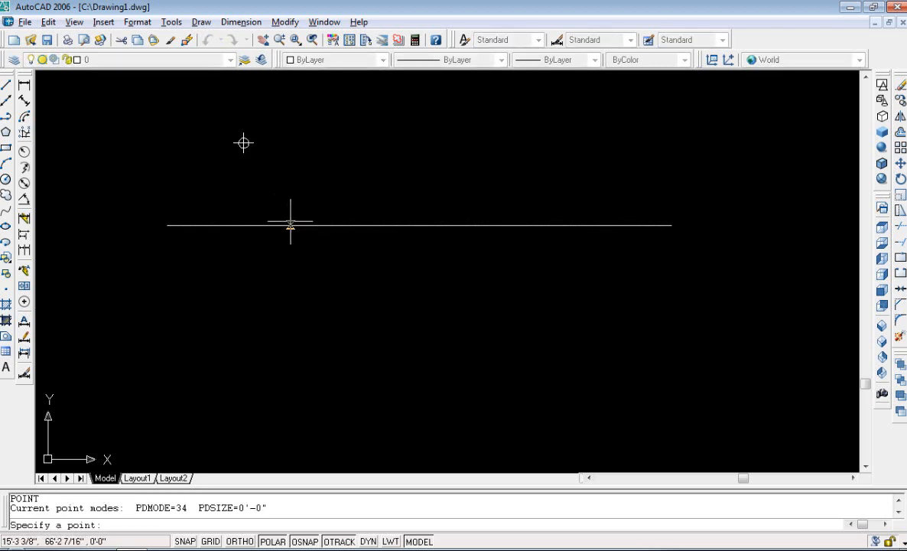
{"action": "left_click", "coordinate": [291, 224]}
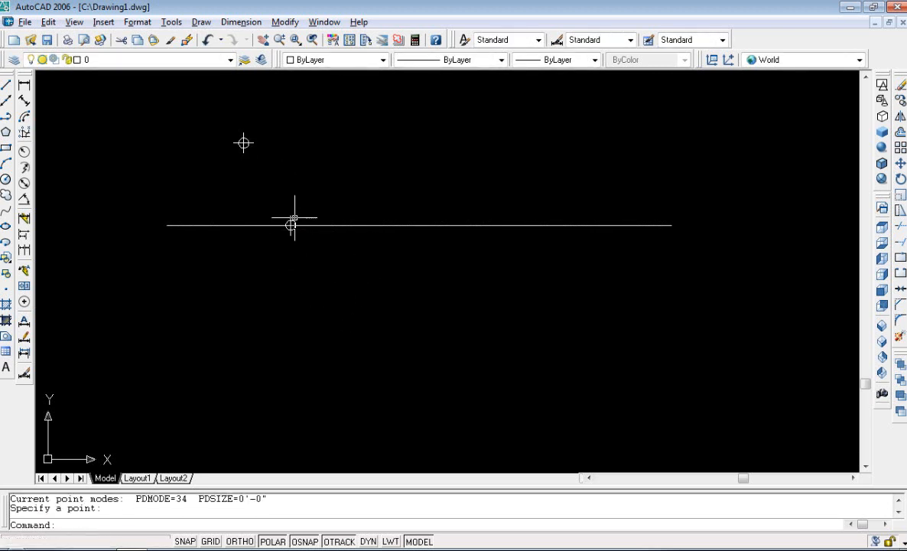
{"action": "key", "text": "ctrl+z"}
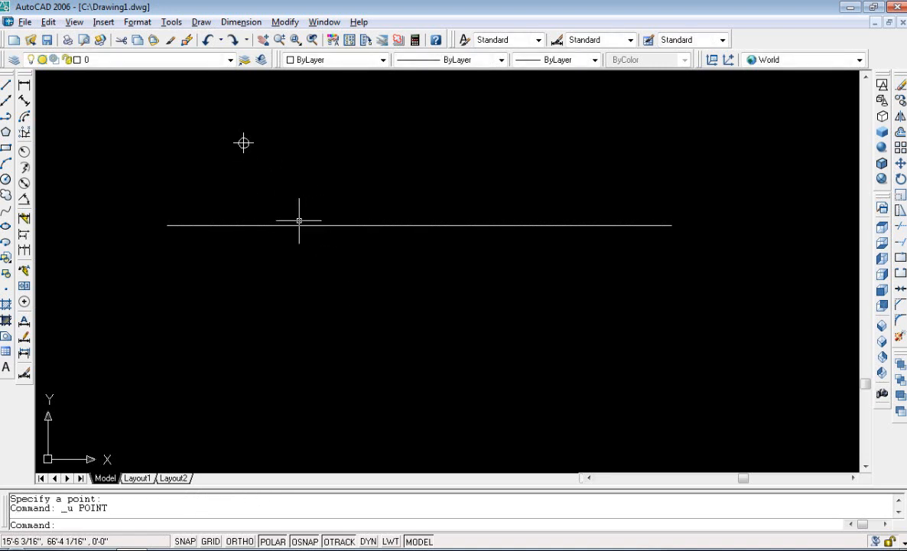
Step: Place a Single Point above the middle of the horizontal line
{"action": "left_click", "coordinate": [202, 22]}
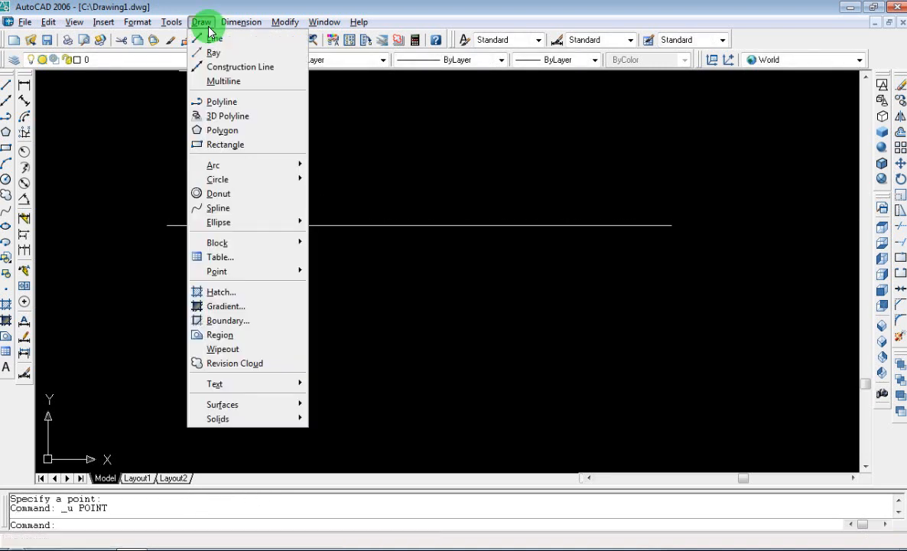
{"action": "mouse_move", "coordinate": [234, 274]}
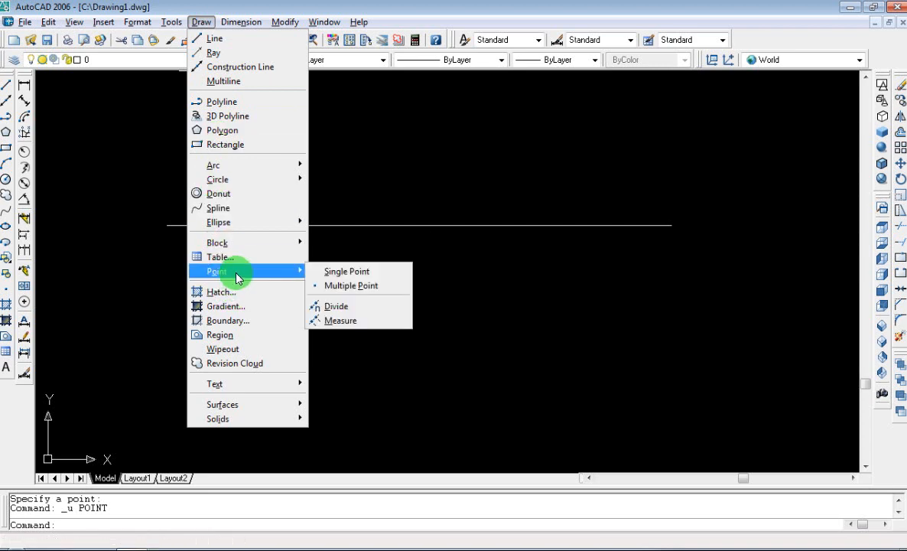
{"action": "left_click", "coordinate": [346, 272]}
{"action": "left_click", "coordinate": [435, 131]}
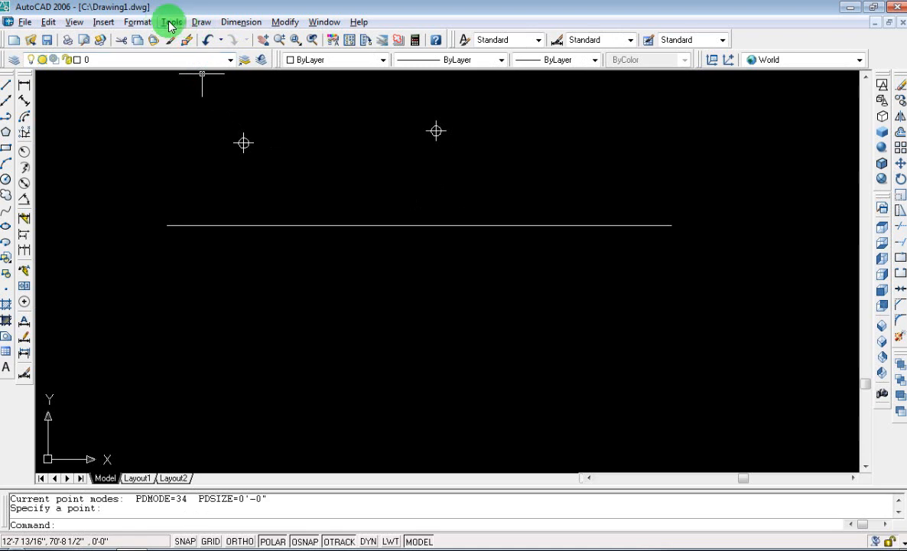
Step: Scatter many points freely above, below and beside the left end of the horizontal line with the Multiple Point command
{"action": "left_click", "coordinate": [201, 22]}
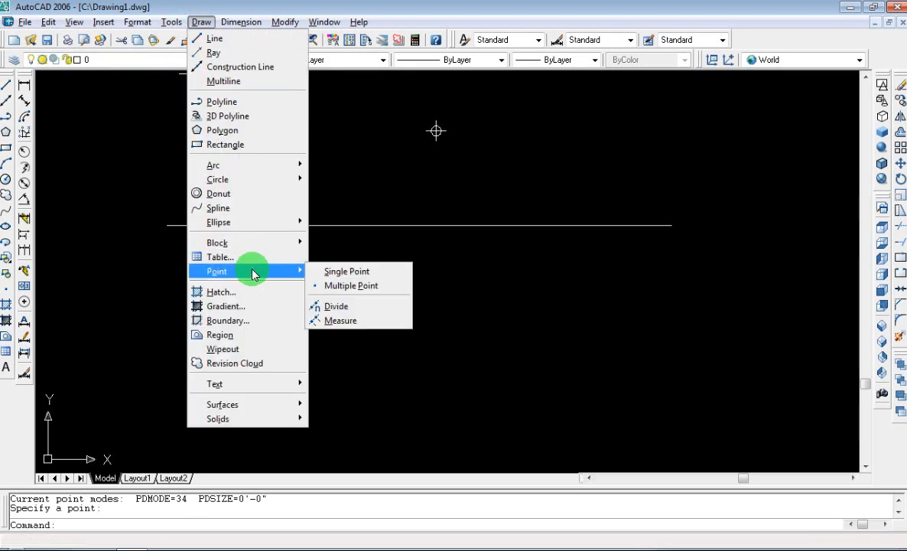
{"action": "left_click", "coordinate": [345, 286]}
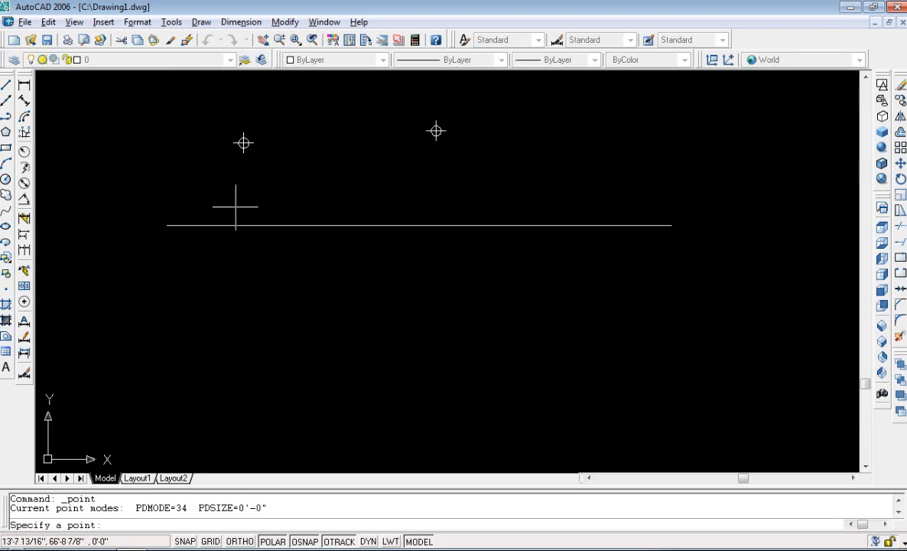
{"action": "left_click", "coordinate": [313, 334]}
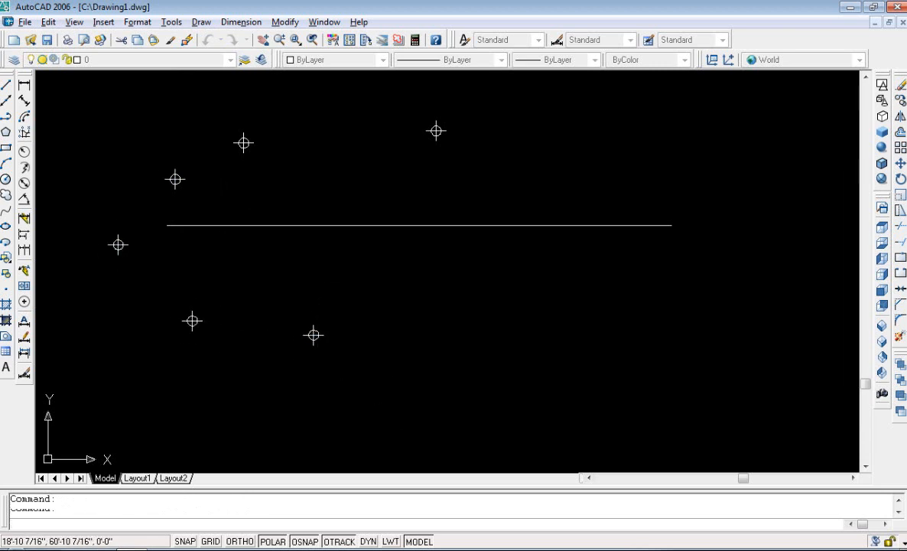
{"action": "left_click", "coordinate": [411, 403]}
{"action": "left_click", "coordinate": [497, 318]}
{"action": "left_click", "coordinate": [340, 374]}
{"action": "left_click", "coordinate": [240, 397]}
{"action": "left_click", "coordinate": [239, 321]}
{"action": "left_click", "coordinate": [302, 289]}
{"action": "left_click", "coordinate": [384, 351]}
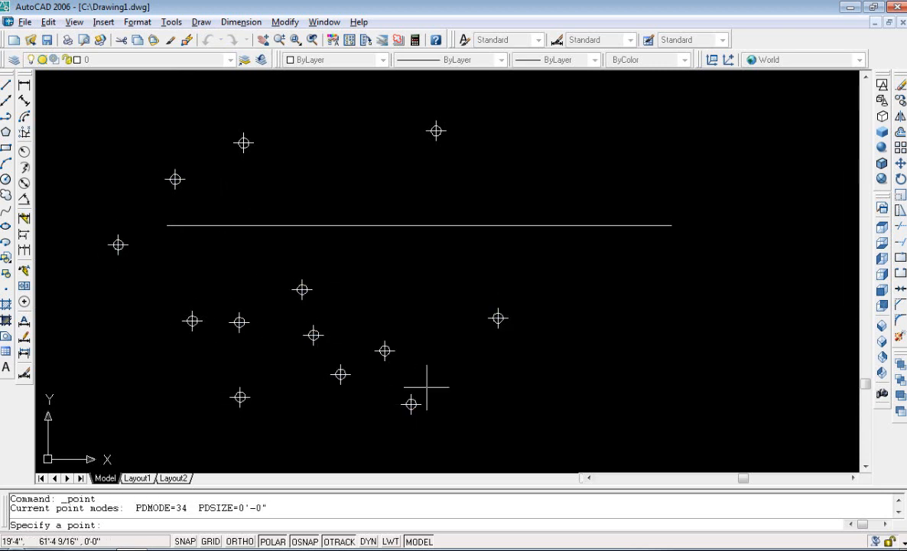
{"action": "left_click", "coordinate": [453, 399]}
{"action": "left_click", "coordinate": [560, 333]}
{"action": "left_click", "coordinate": [618, 291]}
{"action": "left_click", "coordinate": [387, 306]}
{"action": "left_click", "coordinate": [143, 307]}
{"action": "left_click", "coordinate": [121, 374]}
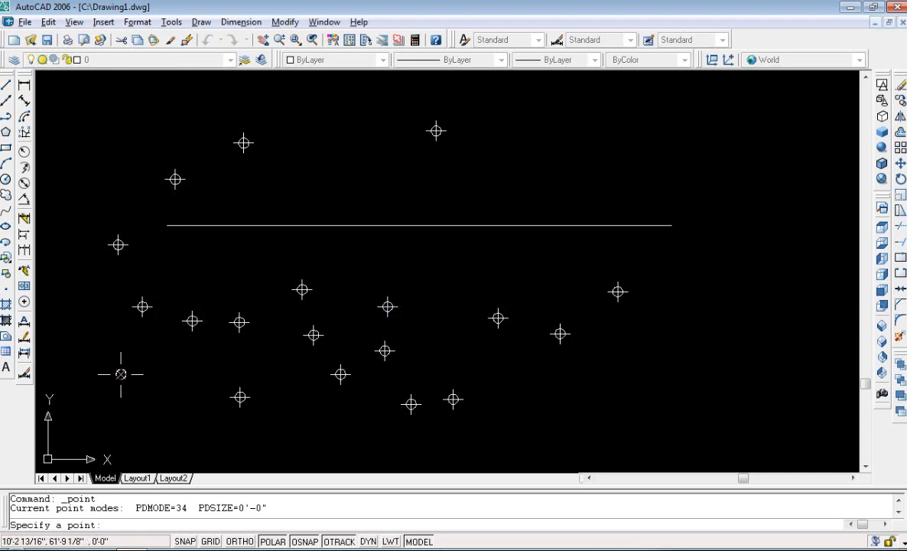
{"action": "left_click", "coordinate": [159, 384]}
{"action": "left_click", "coordinate": [159, 413]}
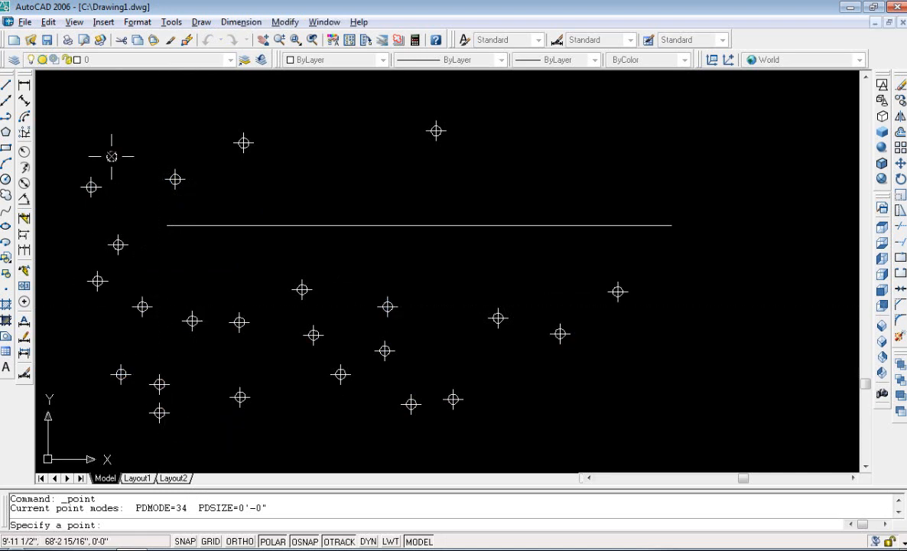
{"action": "left_click", "coordinate": [167, 95]}
{"action": "left_click", "coordinate": [274, 115]}
{"action": "left_click", "coordinate": [356, 115]}
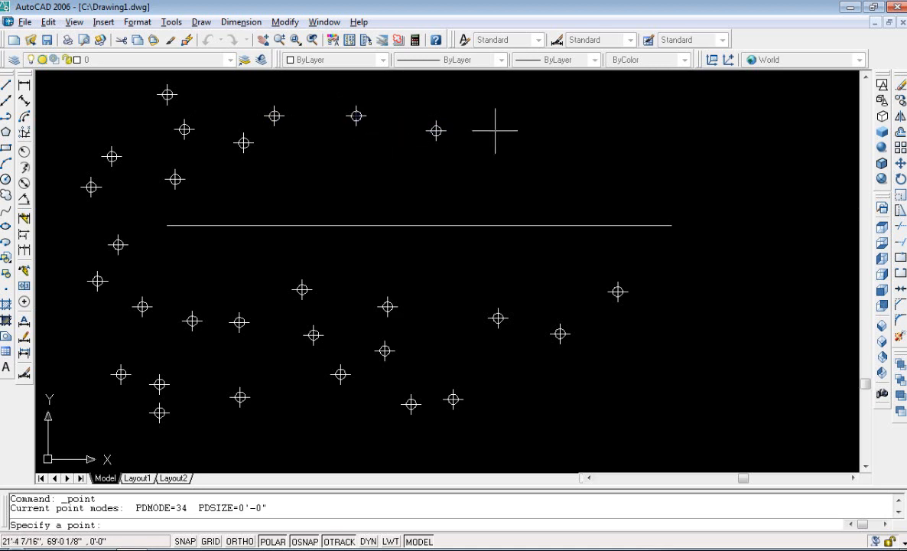
{"action": "left_click", "coordinate": [656, 112]}
{"action": "key", "text": "Return"}
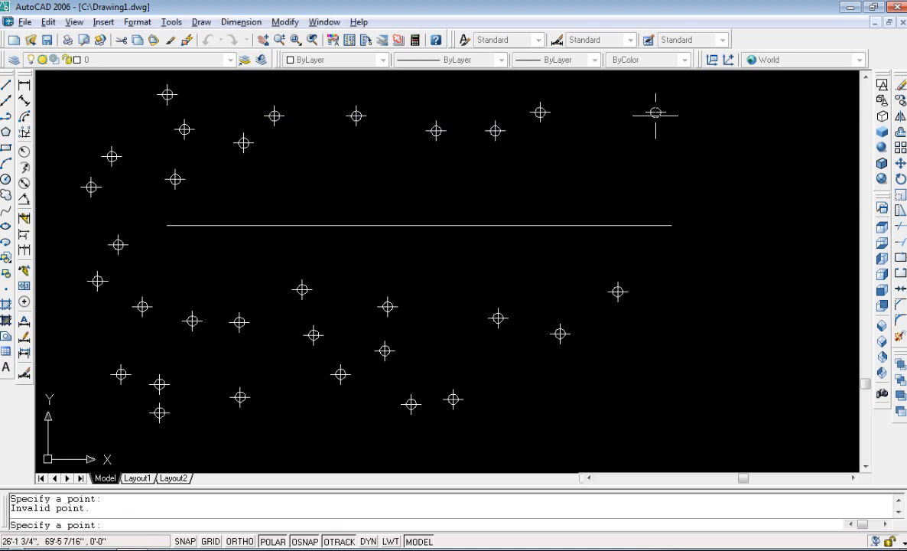
{"action": "key", "text": "Escape"}
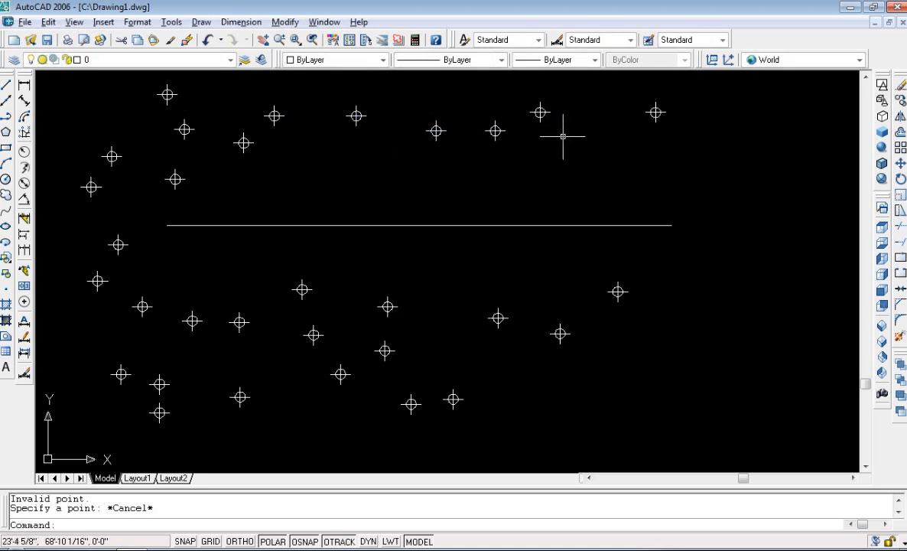
Step: Divide the horizontal line into 4 equal segments with point markers
{"action": "left_click", "coordinate": [201, 21]}
{"action": "mouse_move", "coordinate": [221, 269]}
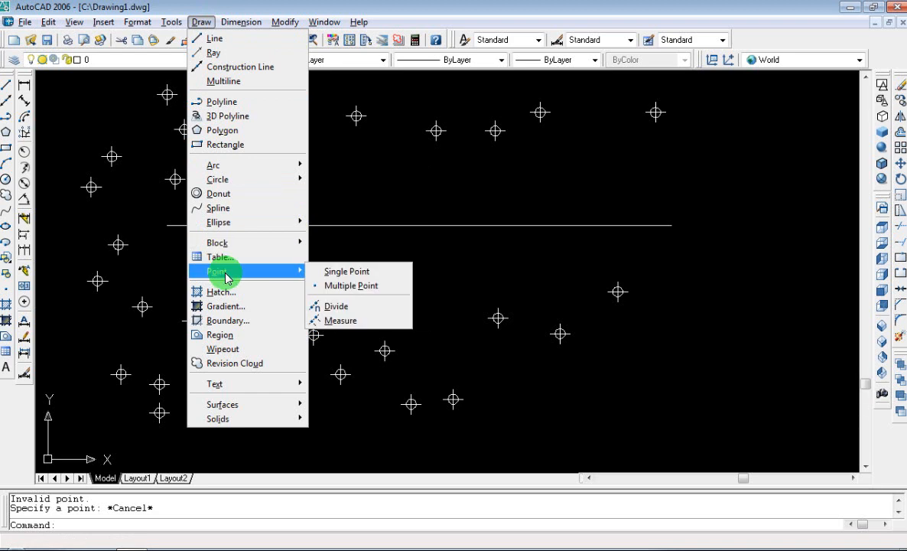
{"action": "left_click", "coordinate": [344, 306]}
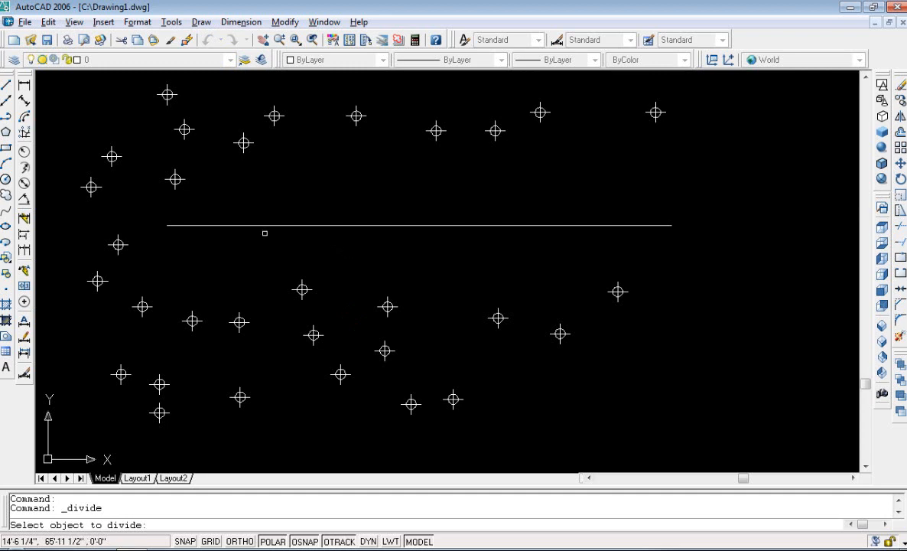
{"action": "left_click", "coordinate": [175, 23]}
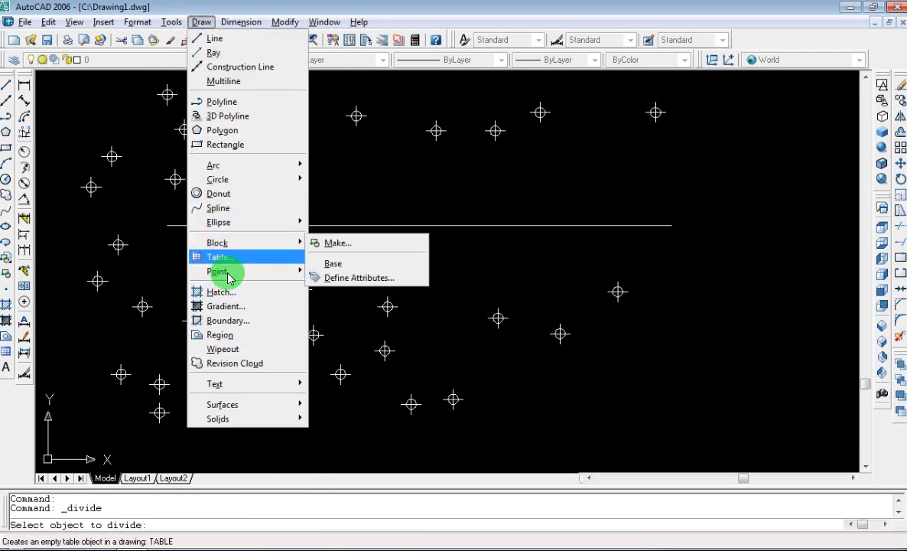
{"action": "mouse_move", "coordinate": [231, 274]}
{"action": "left_click", "coordinate": [331, 305]}
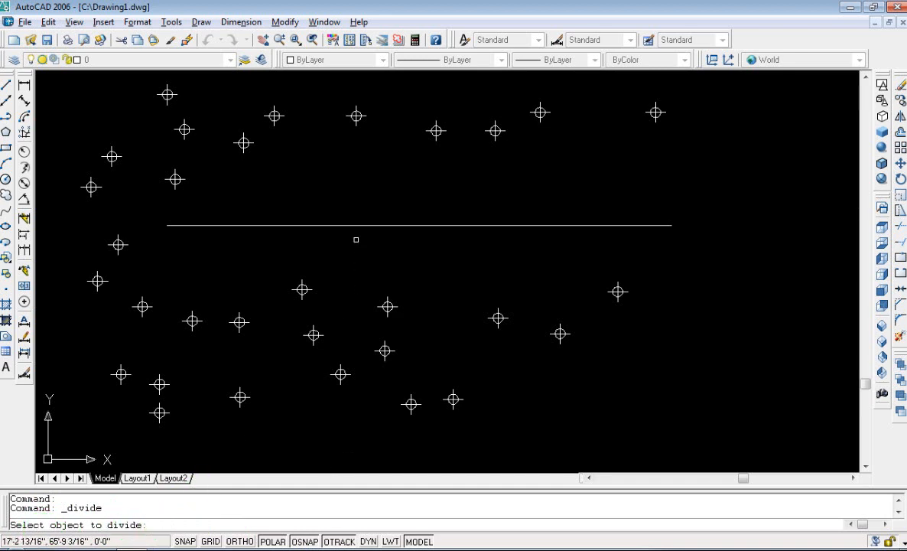
{"action": "left_click", "coordinate": [354, 225]}
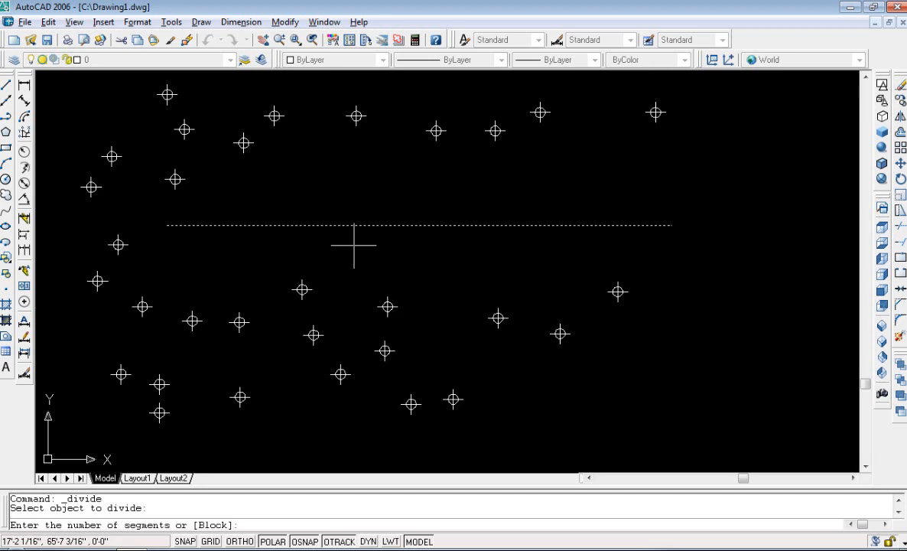
{"action": "key", "text": "Return"}
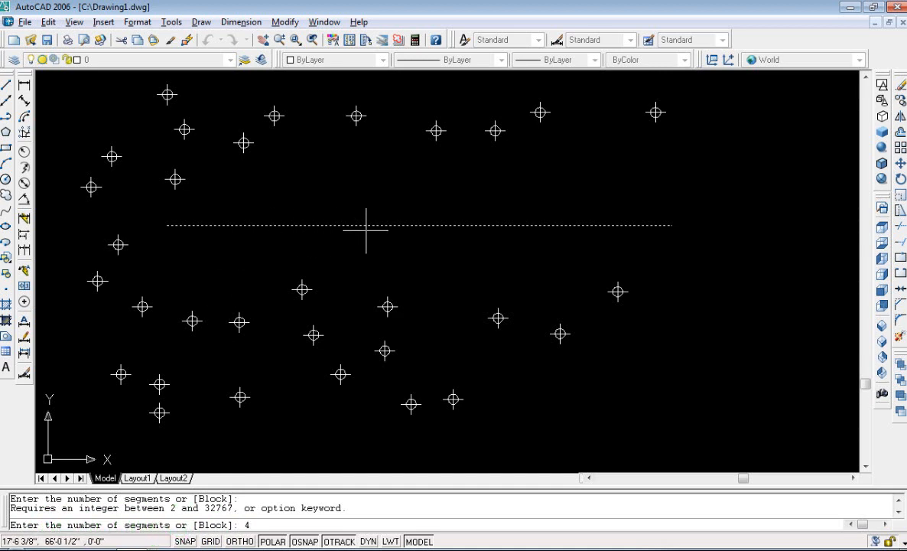
{"action": "key", "text": "Return"}
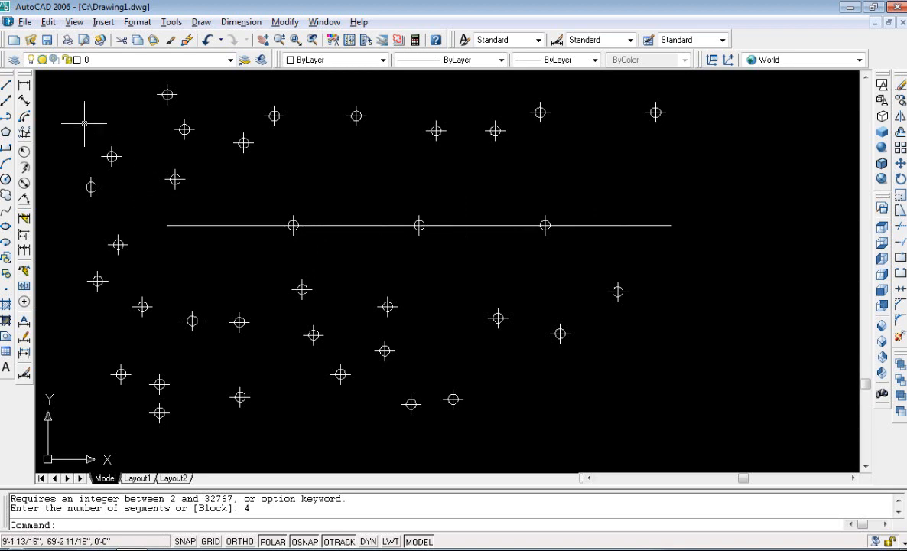
Step: Add a linear dimension for the whole horizontal line, placed above it
{"action": "left_click", "coordinate": [24, 84]}
{"action": "key", "text": "Return"}
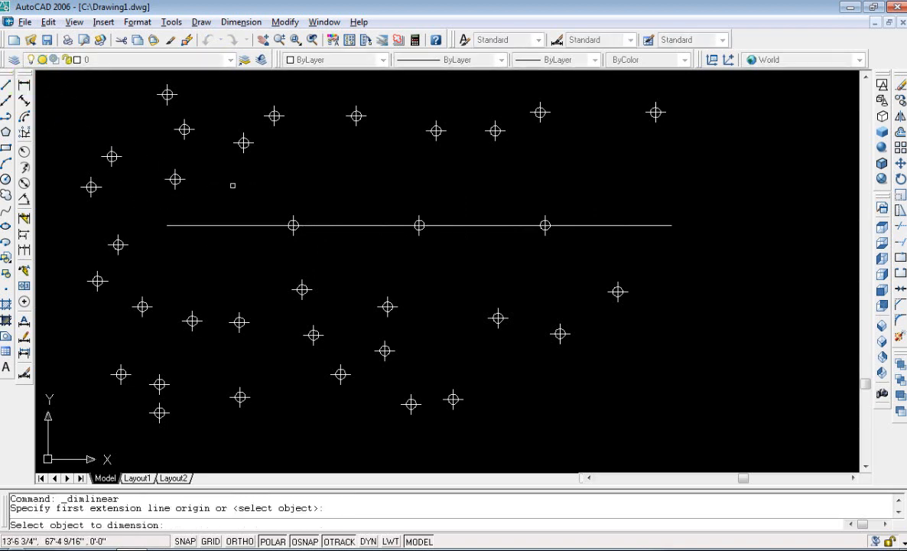
{"action": "left_click", "coordinate": [227, 225]}
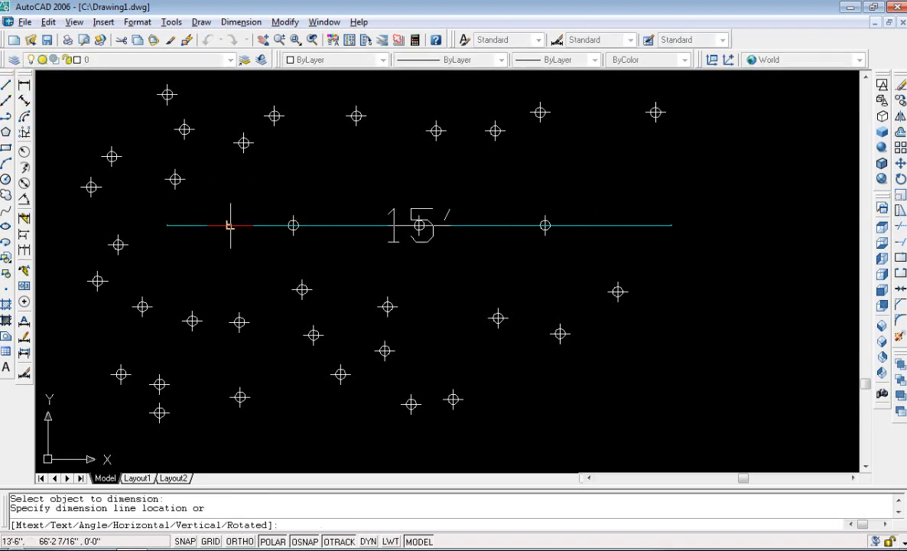
{"action": "left_click", "coordinate": [227, 175]}
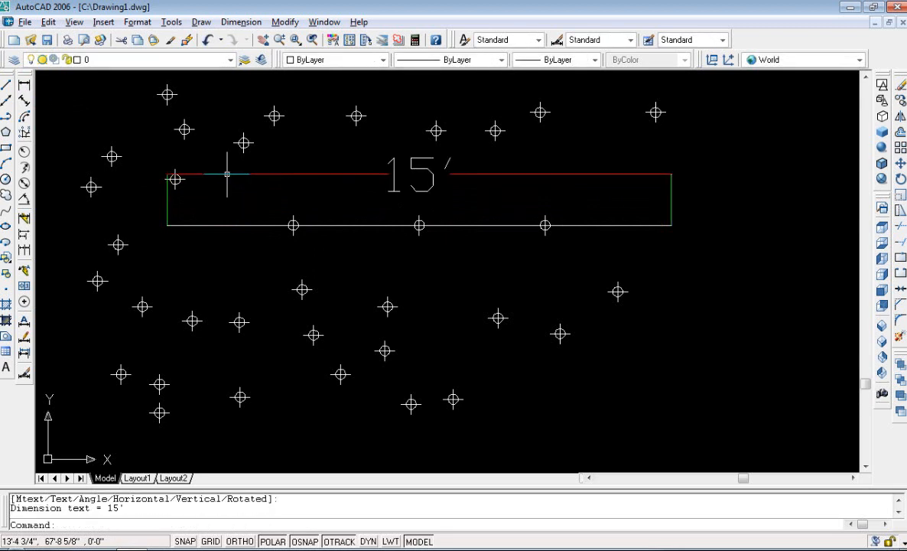
Step: Add a linear dimension below the line from its left endpoint to the first division point
{"action": "left_click", "coordinate": [26, 89]}
{"action": "left_click", "coordinate": [168, 225]}
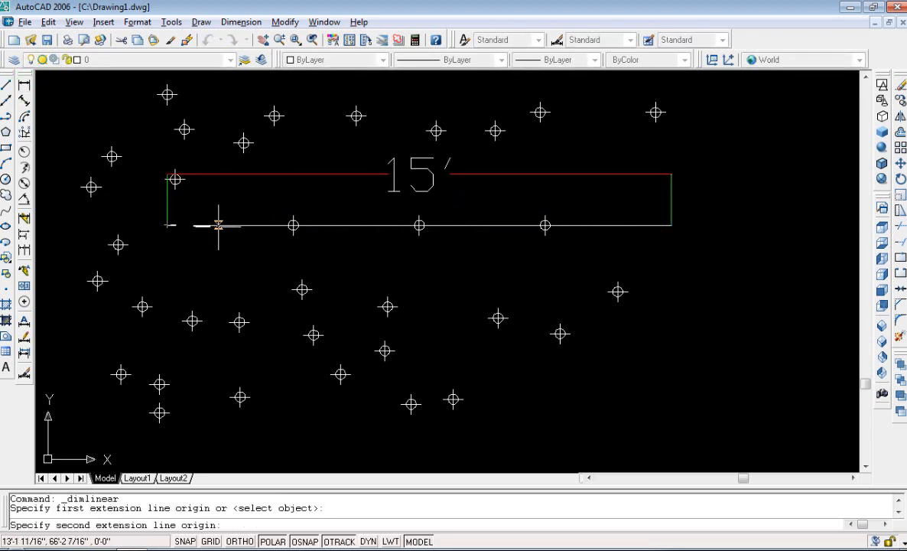
{"action": "left_click", "coordinate": [293, 225]}
{"action": "left_click", "coordinate": [306, 267]}
{"action": "key", "text": "Return"}
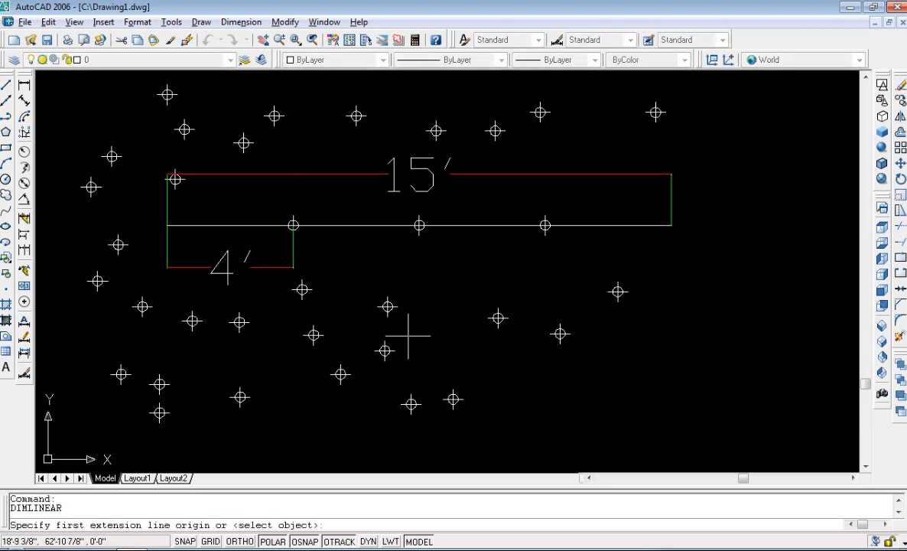
{"action": "key", "text": "Return"}
Step: Add a linear dimension below the line between the first and second division points
{"action": "left_click", "coordinate": [25, 85]}
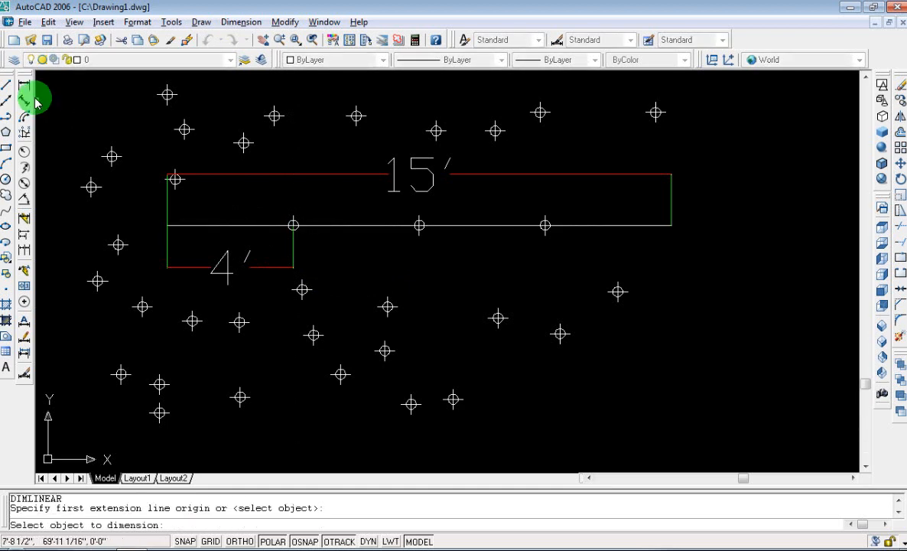
{"action": "left_click", "coordinate": [293, 225]}
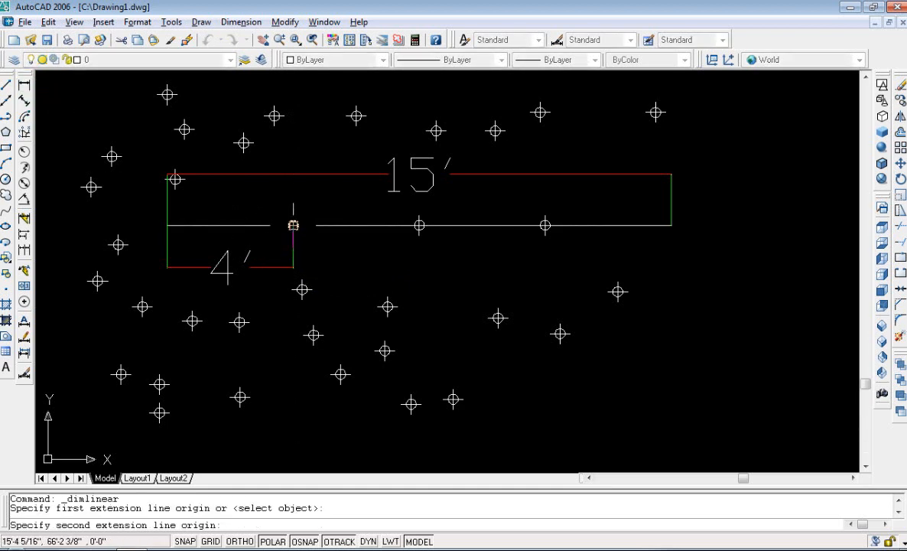
{"action": "left_click", "coordinate": [419, 225]}
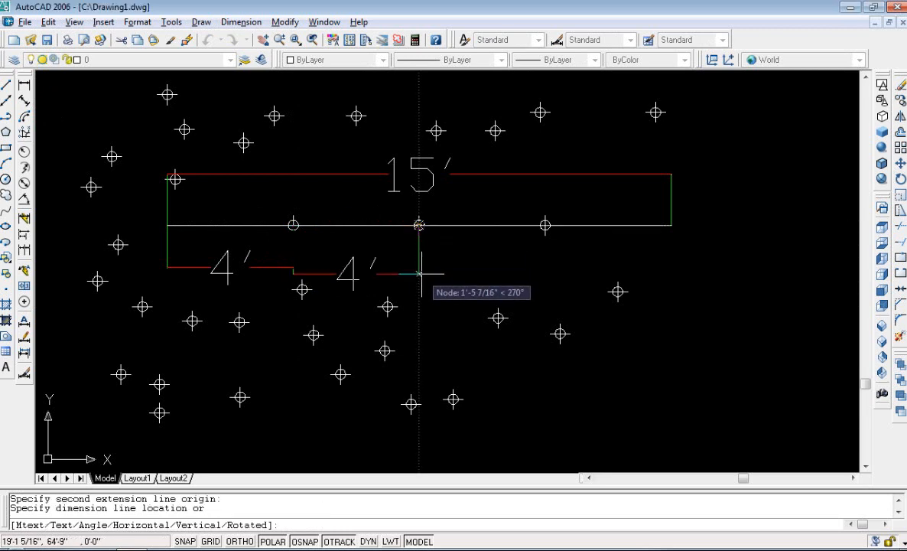
{"action": "left_click", "coordinate": [419, 270]}
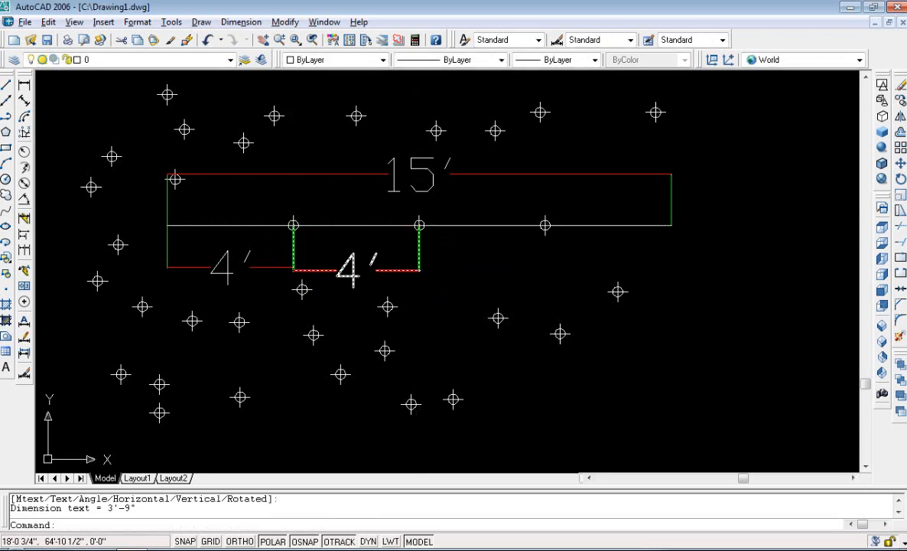
Step: Add a linear dimension below the line between the second and third division points
{"action": "left_click", "coordinate": [26, 85]}
{"action": "left_click", "coordinate": [419, 225]}
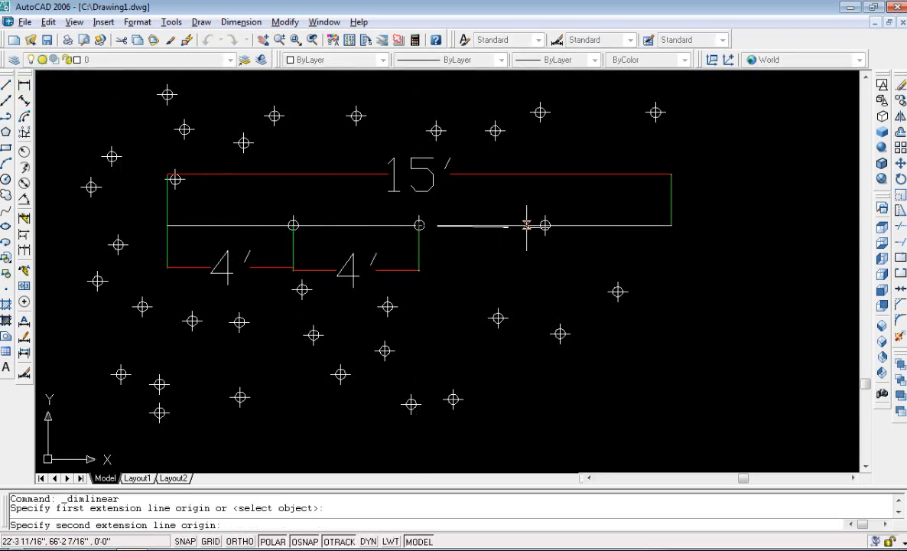
{"action": "left_click", "coordinate": [545, 225]}
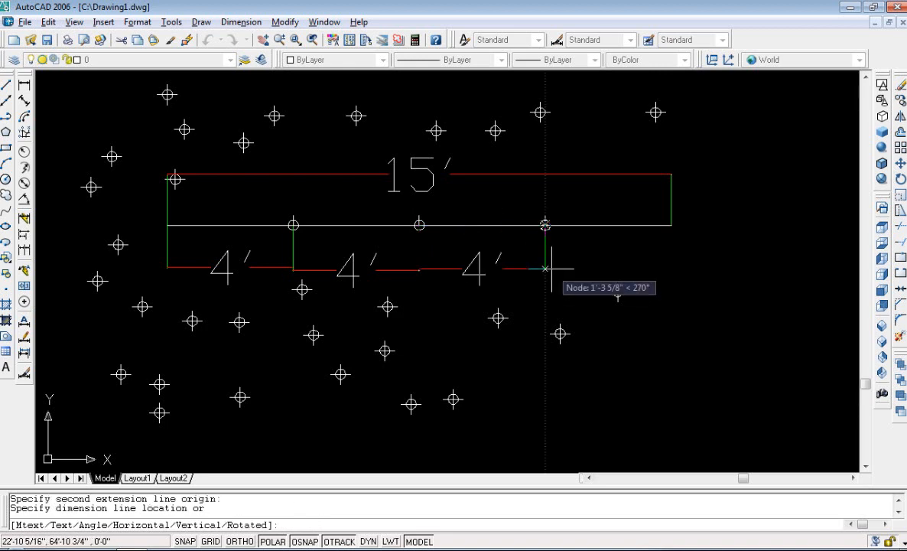
{"action": "left_click", "coordinate": [548, 268]}
Step: Add a linear dimension below the line from the third division point to its right endpoint
{"action": "left_click", "coordinate": [27, 91]}
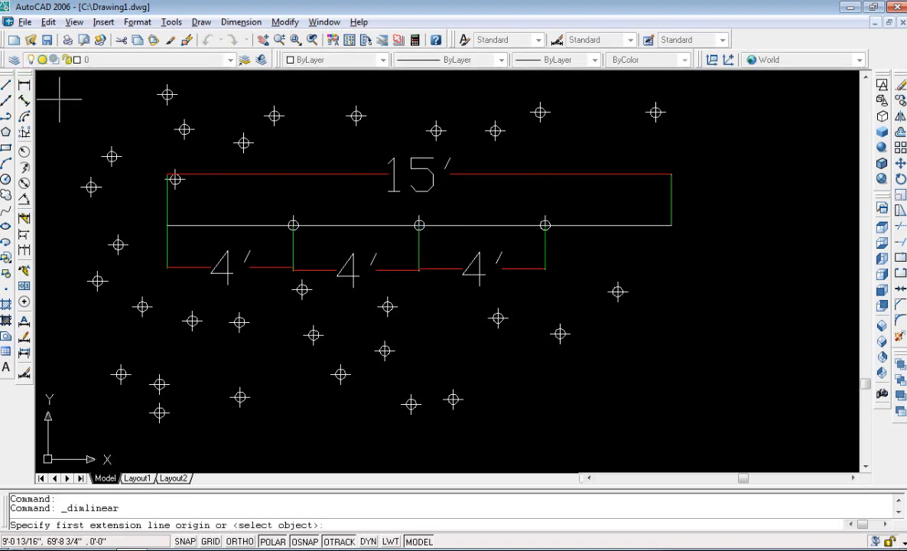
{"action": "left_click", "coordinate": [545, 225]}
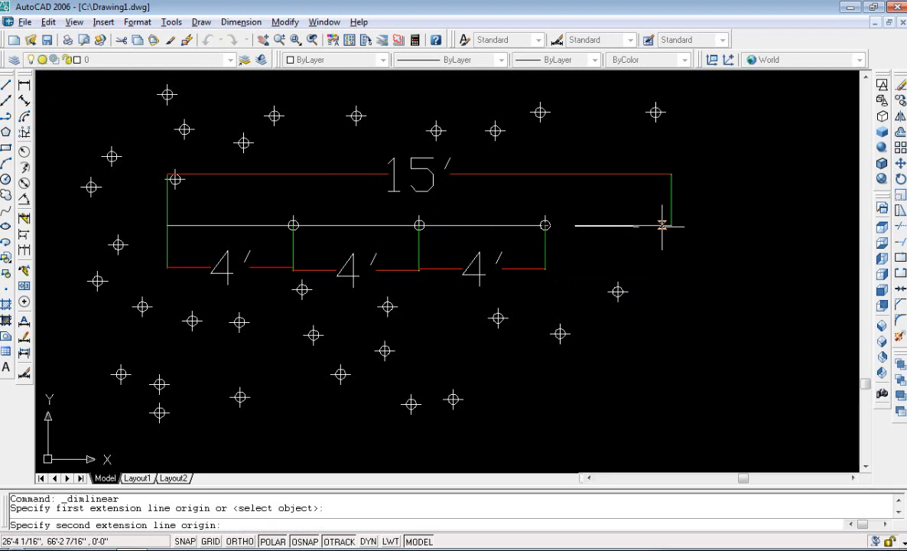
{"action": "left_click", "coordinate": [671, 225]}
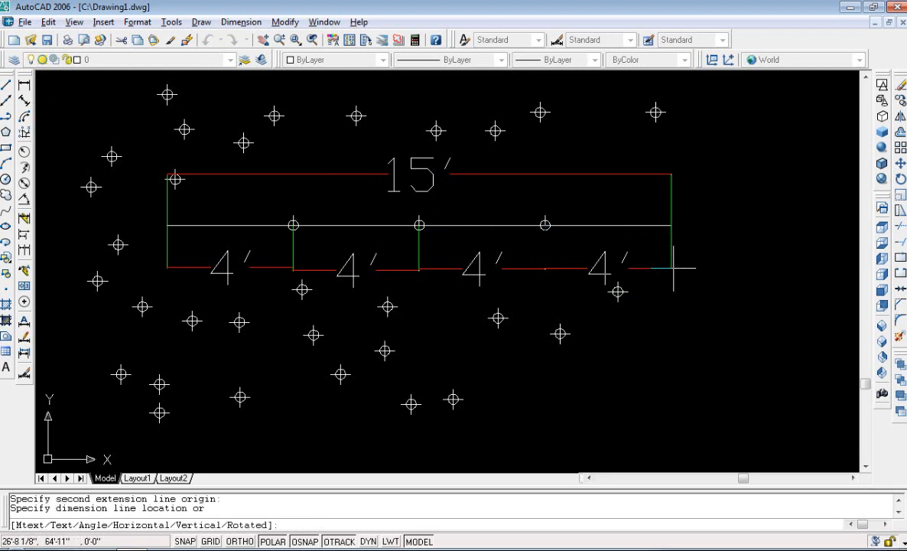
{"action": "left_click", "coordinate": [670, 267]}
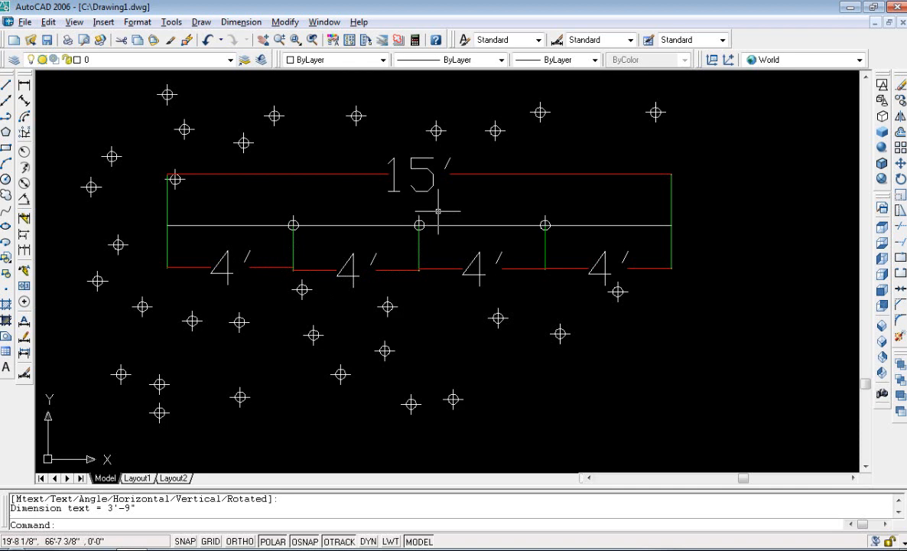
Step: Erase the four segment dimensions below the horizontal line
{"action": "left_click", "coordinate": [704, 253]}
{"action": "left_click", "coordinate": [157, 278]}
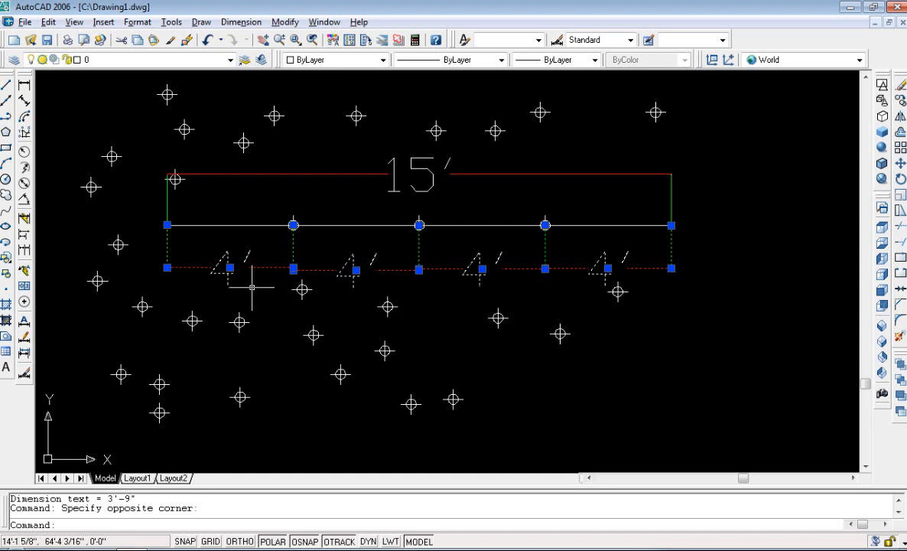
{"action": "key", "text": "Delete"}
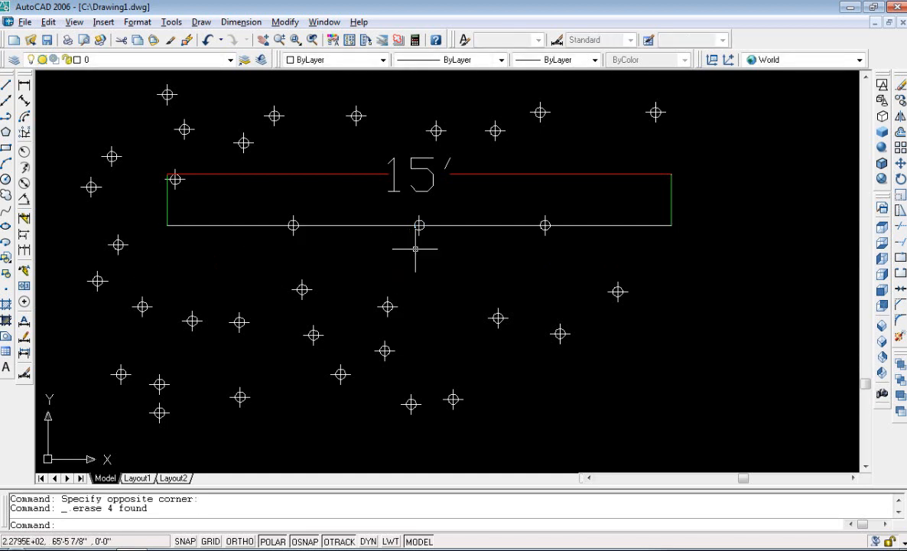
Step: Erase the three division points on the horizontal line
{"action": "left_click", "coordinate": [544, 224]}
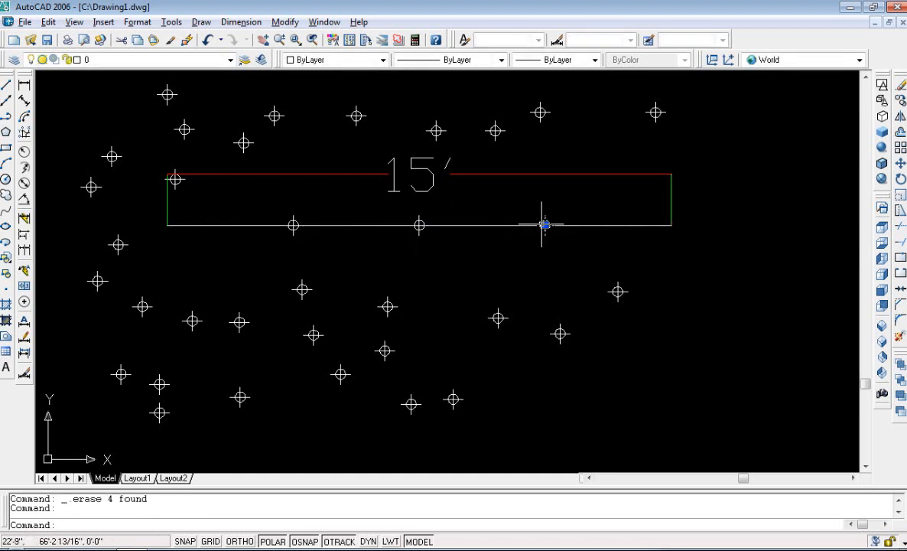
{"action": "left_click", "coordinate": [419, 225]}
{"action": "left_click", "coordinate": [294, 225]}
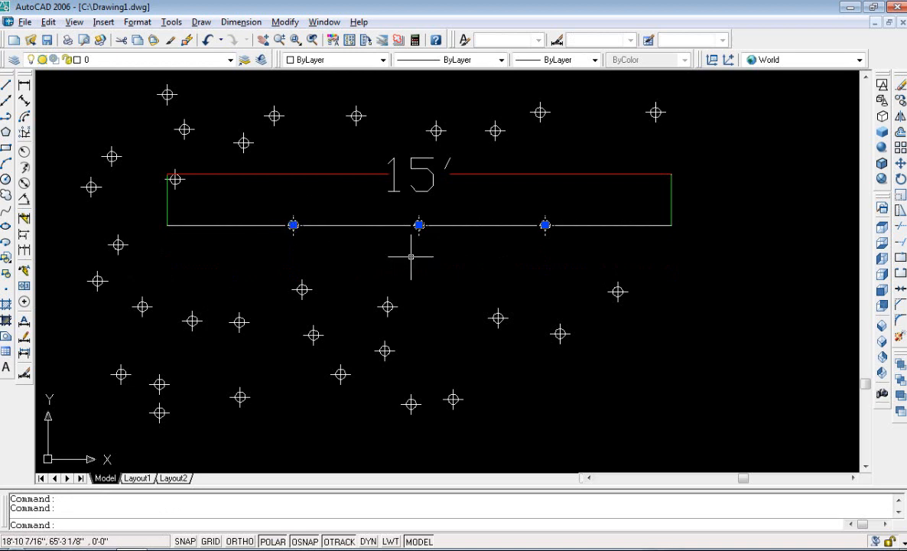
{"action": "key", "text": "Delete"}
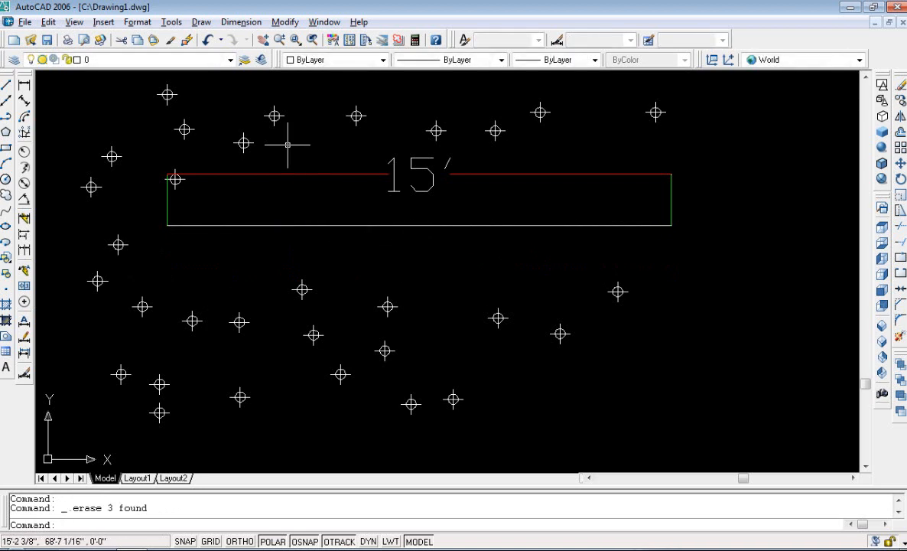
{"action": "left_click", "coordinate": [201, 21]}
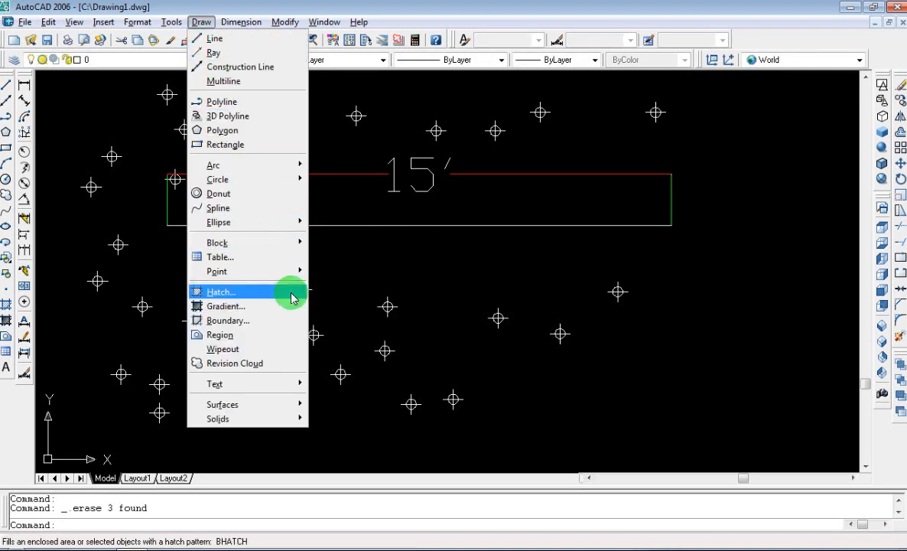
{"action": "mouse_move", "coordinate": [288, 280]}
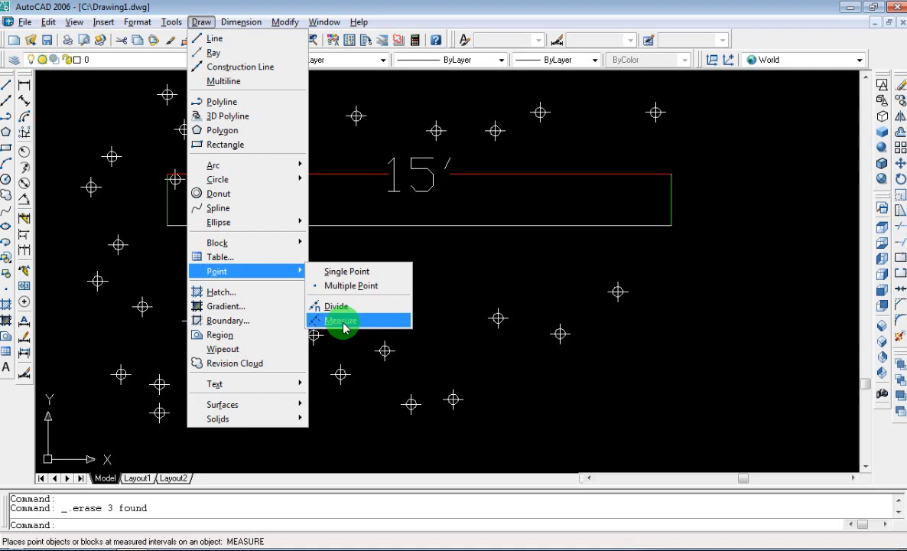
{"action": "left_click", "coordinate": [343, 321]}
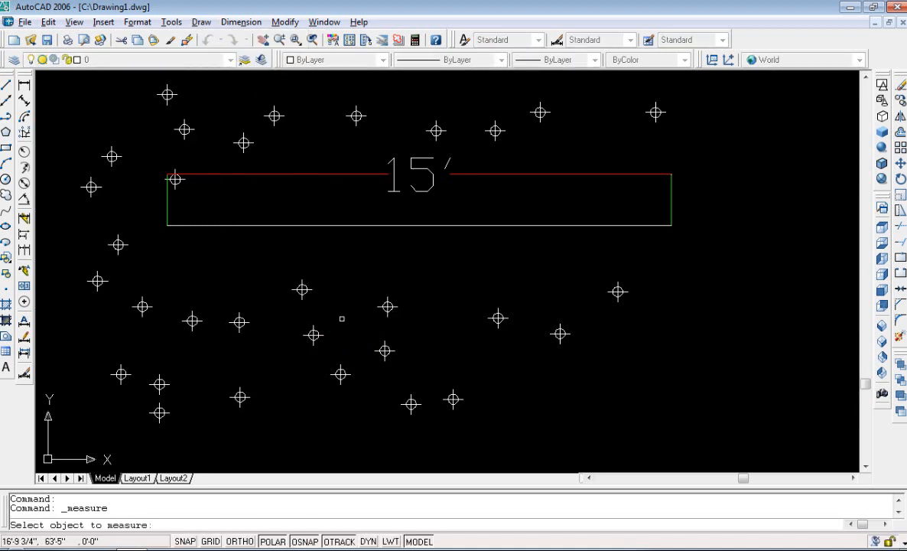
{"action": "left_click", "coordinate": [319, 225]}
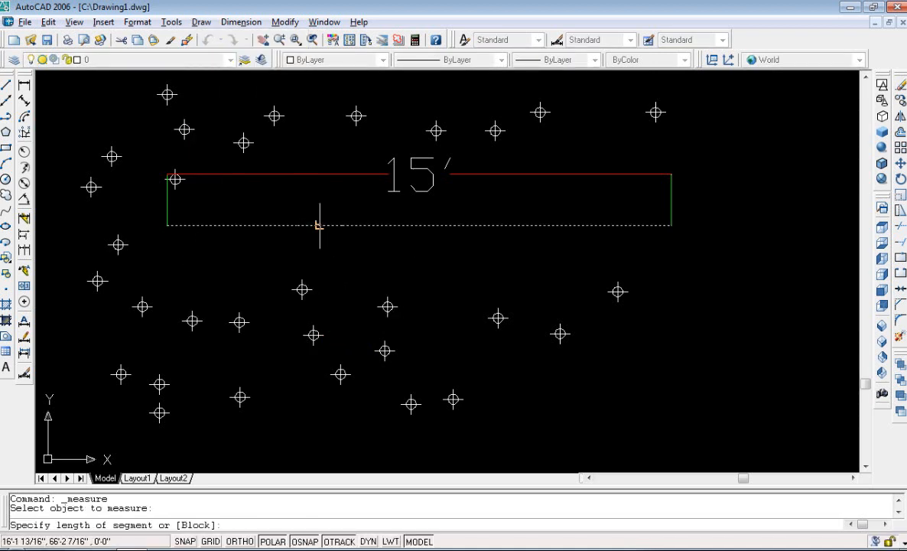
{"action": "key", "text": "Return"}
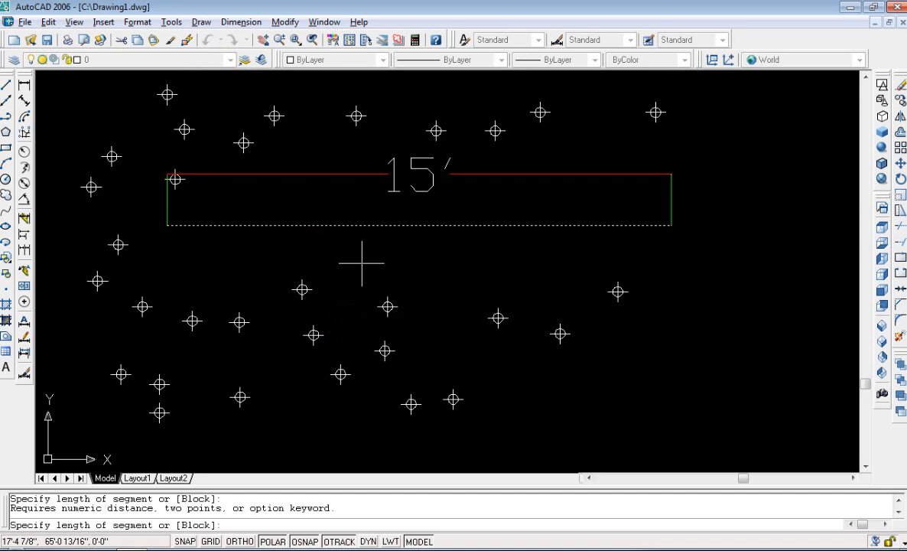
{"action": "key", "text": "Escape"}
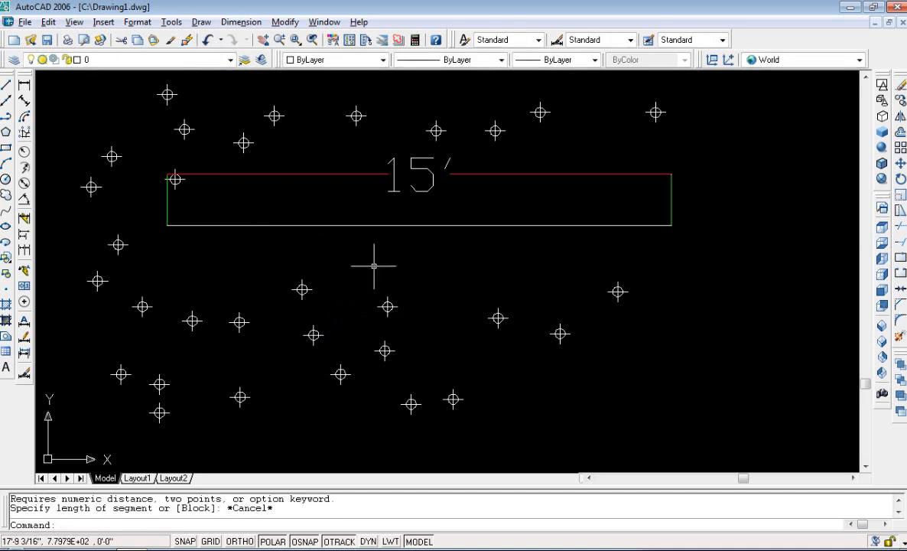
Step: Place points along the horizontal line at 3' intervals with the Measure command
{"action": "left_click", "coordinate": [201, 22]}
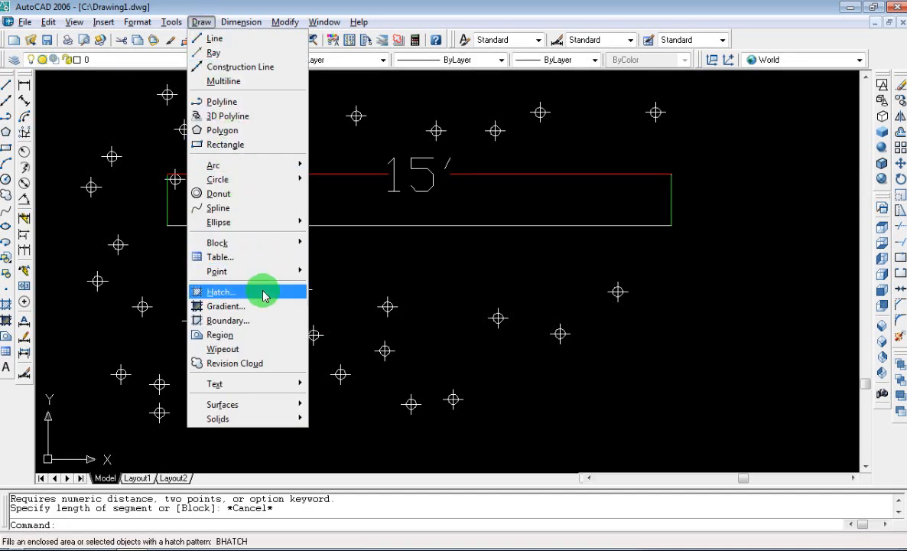
{"action": "left_click", "coordinate": [339, 318]}
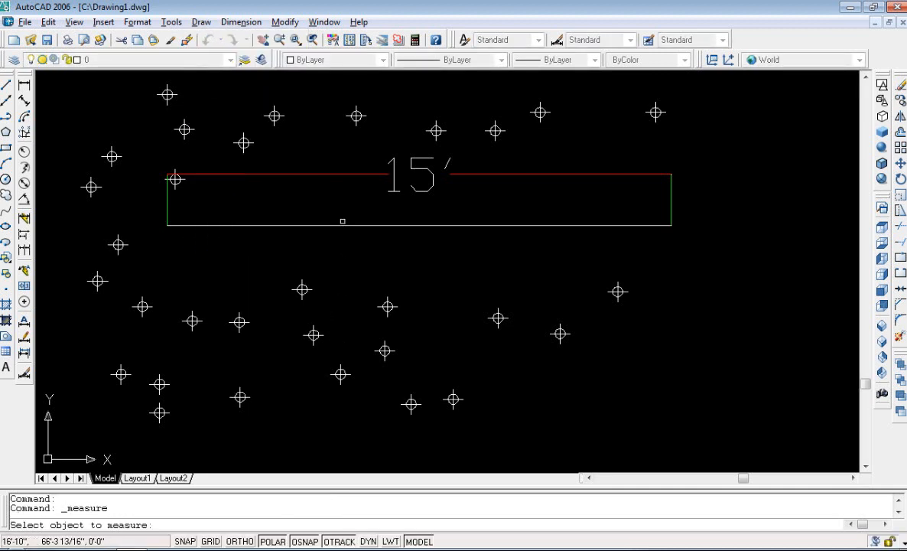
{"action": "left_click", "coordinate": [342, 225]}
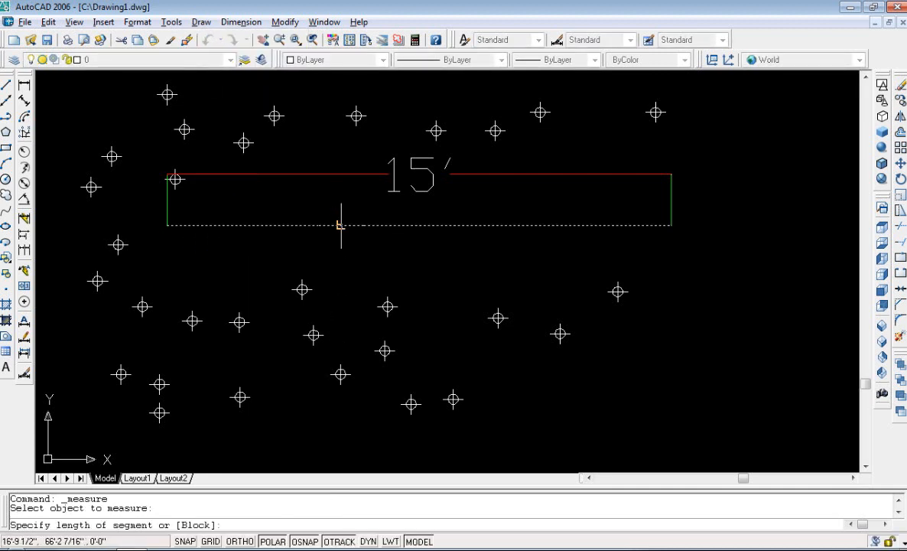
{"action": "key", "text": "Return"}
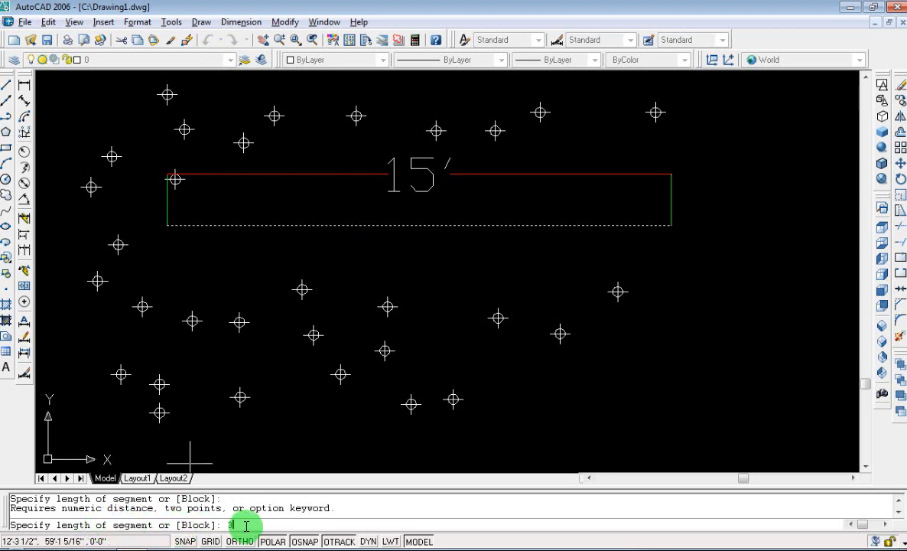
{"action": "type", "text": "3'"}
{"action": "key", "text": "Return"}
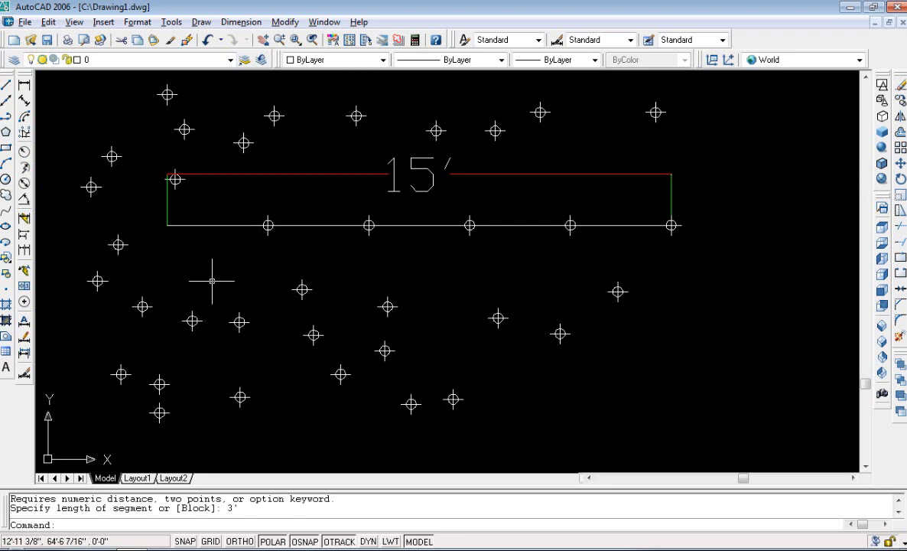
Step: Draw a circle of radius 1' centred on the leftmost measured point of the horizontal line
{"action": "type", "text": "c"}
{"action": "key", "text": "Return"}
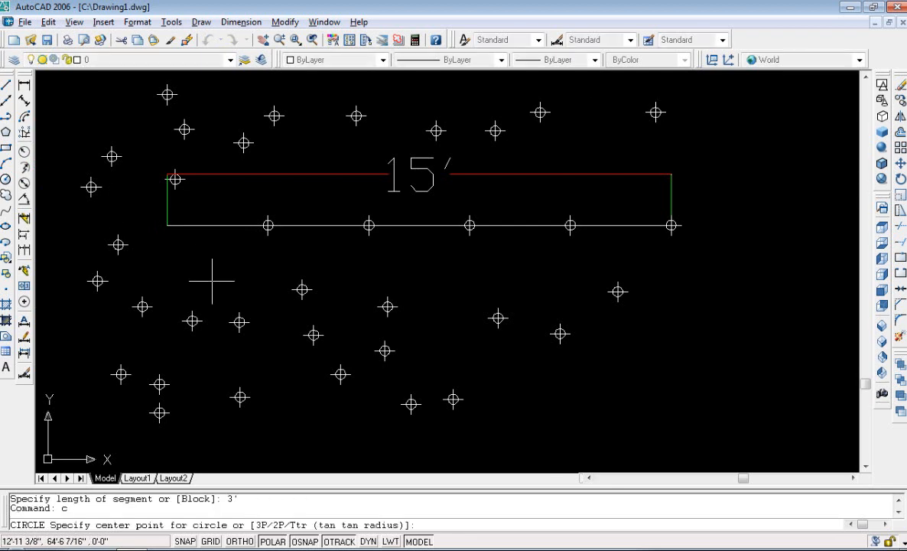
{"action": "left_click", "coordinate": [268, 225]}
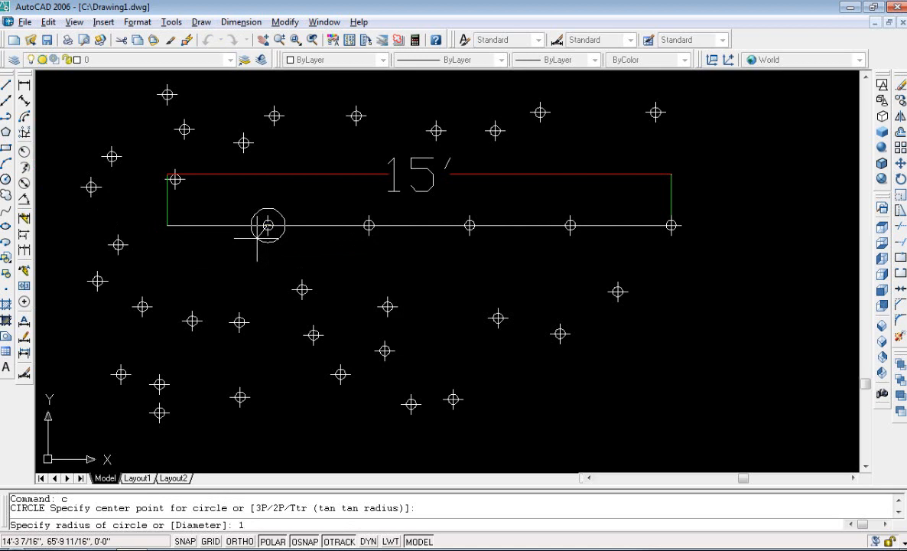
{"action": "type", "text": "1'"}
{"action": "key", "text": "Return"}
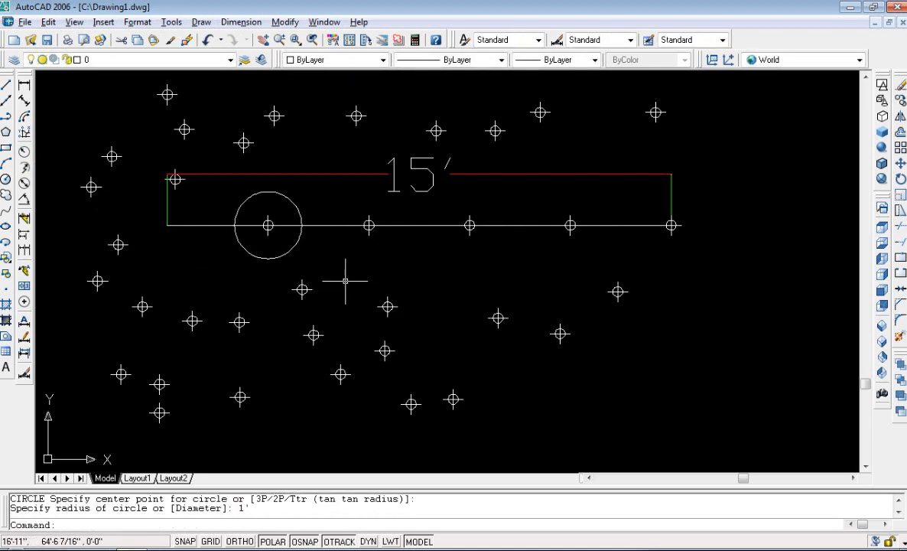
{"action": "key", "text": "Return"}
{"action": "key", "text": "Escape"}
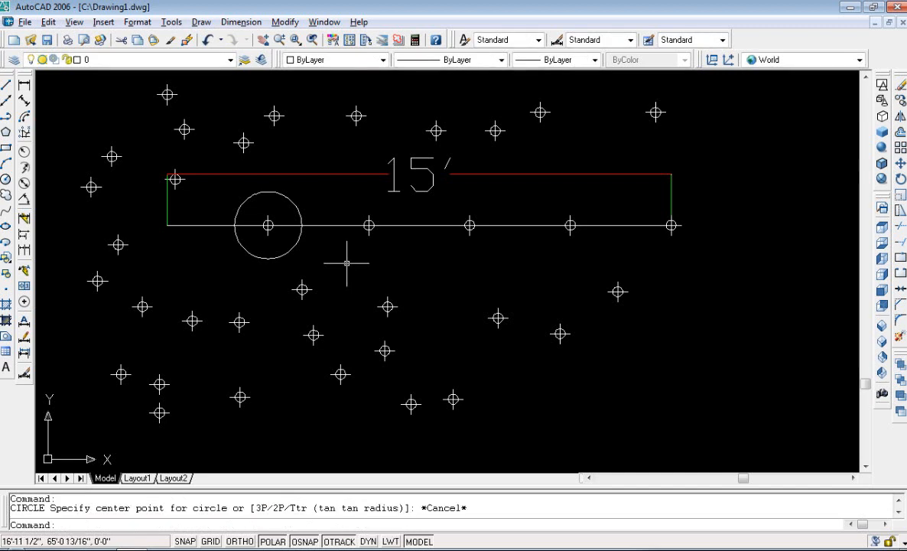
Step: Copy the circle to the other four measured points along the horizontal line
{"action": "left_click", "coordinate": [293, 250]}
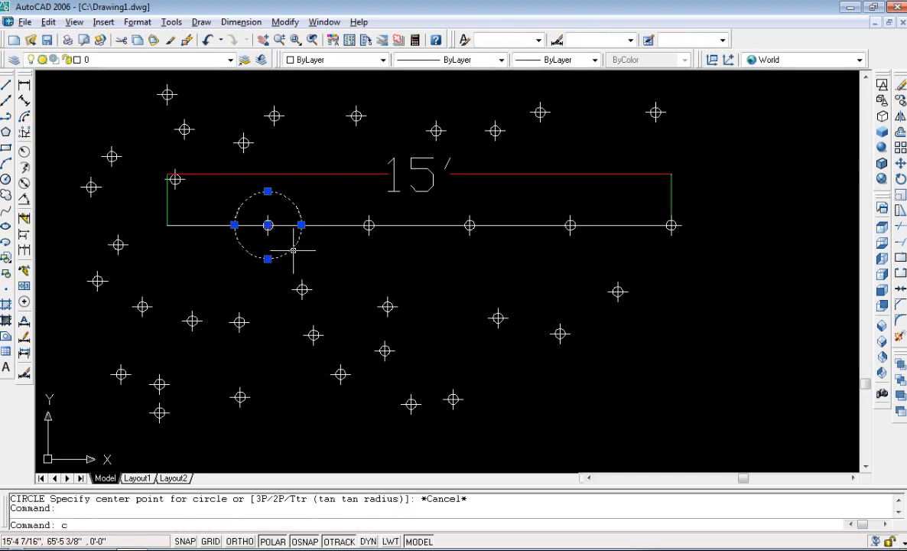
{"action": "key", "text": "Return"}
{"action": "left_click", "coordinate": [295, 245]}
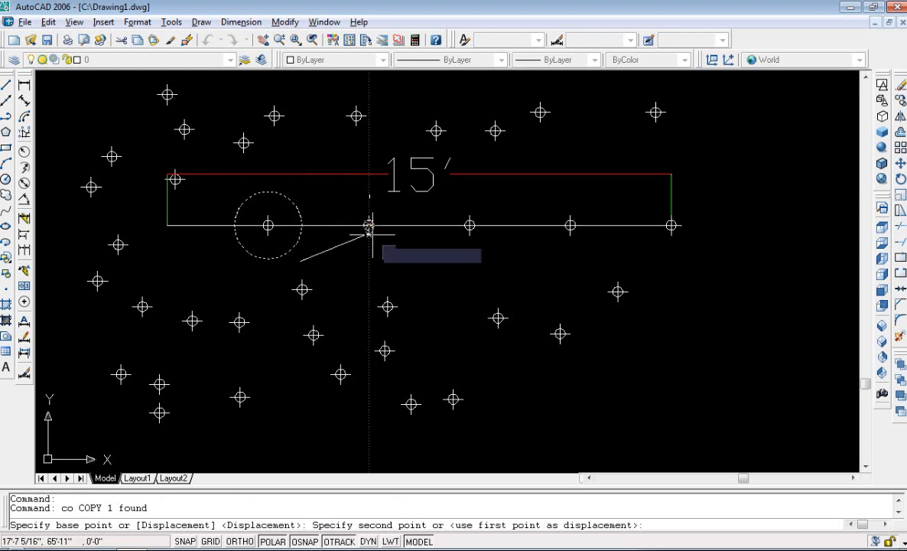
{"action": "left_click", "coordinate": [399, 260]}
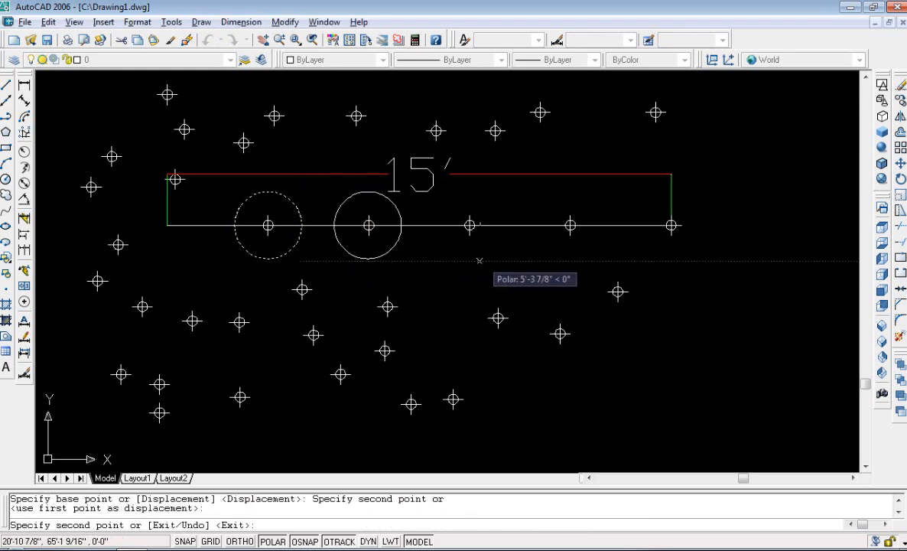
{"action": "left_click", "coordinate": [501, 260]}
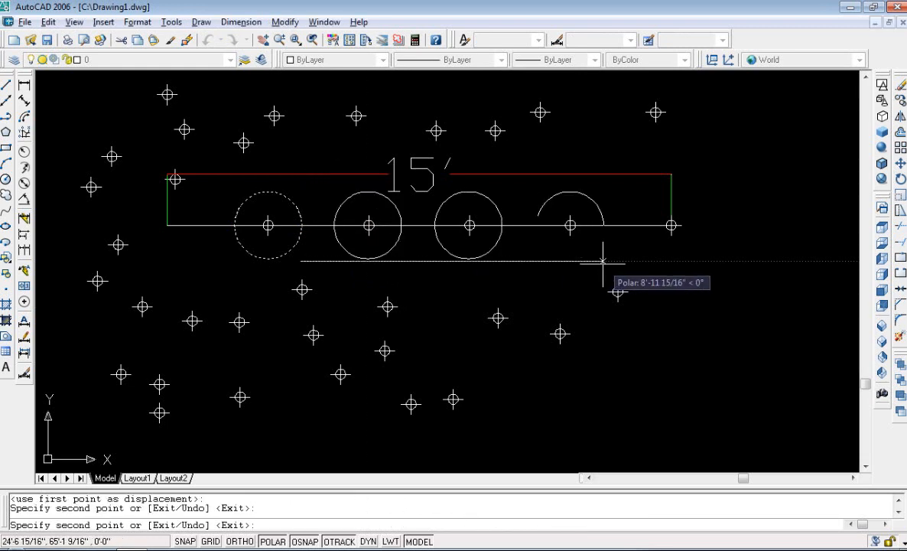
{"action": "left_click", "coordinate": [602, 260]}
{"action": "left_click", "coordinate": [704, 261]}
{"action": "key", "text": "Escape"}
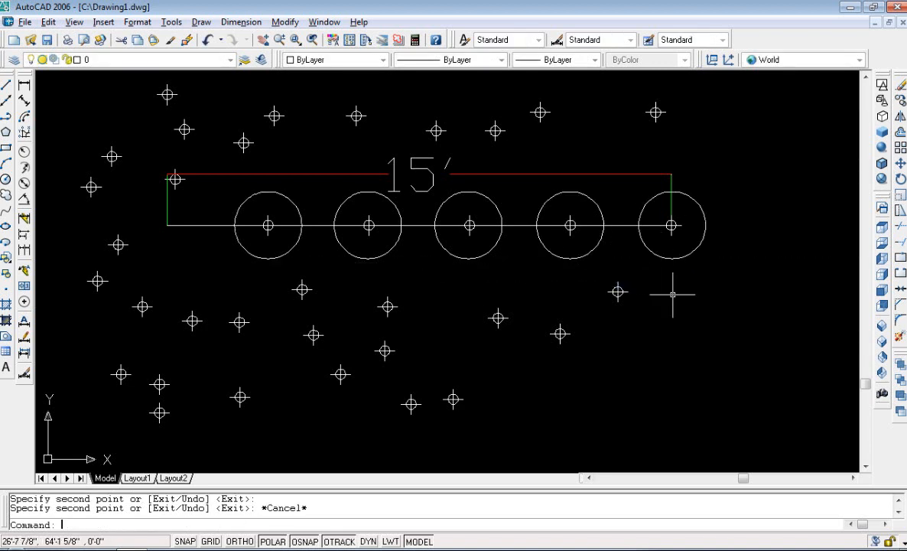
Step: Erase the five measured points inside the circles and the horizontal line through them
{"action": "left_click", "coordinate": [268, 225]}
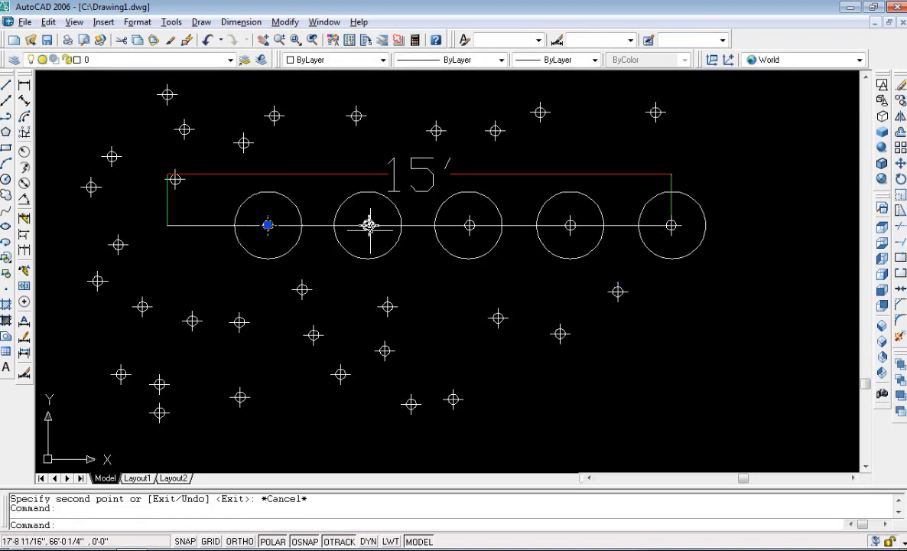
{"action": "left_click", "coordinate": [369, 224]}
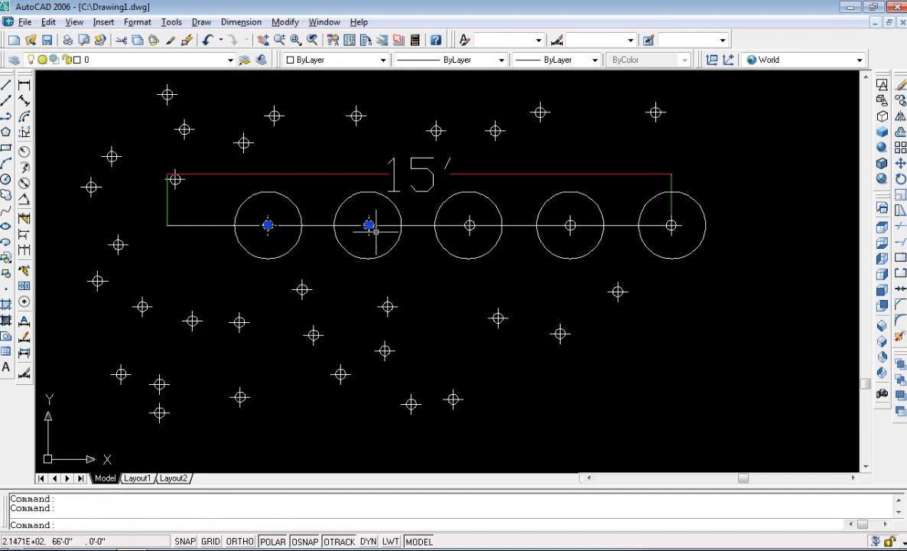
{"action": "left_click", "coordinate": [469, 224]}
{"action": "left_click", "coordinate": [570, 224]}
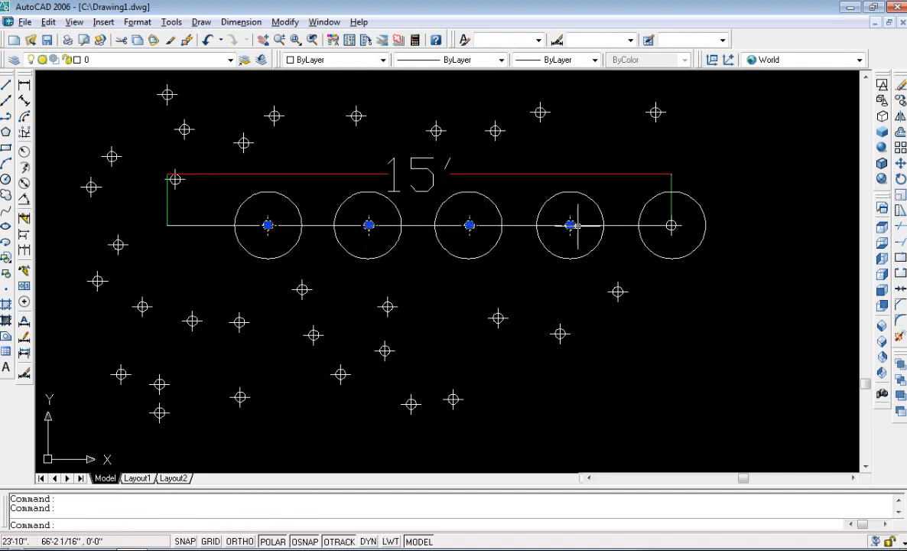
{"action": "left_click", "coordinate": [672, 225]}
{"action": "key", "text": "Delete"}
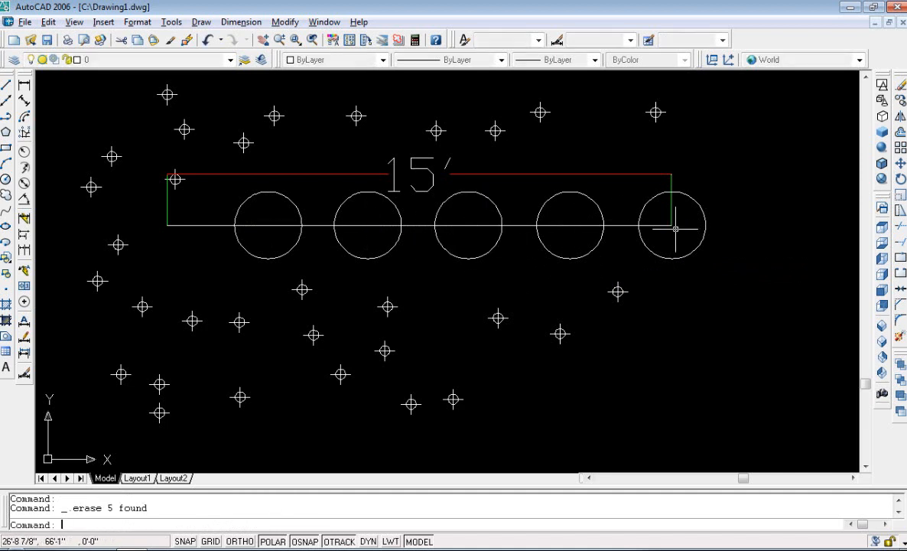
{"action": "left_click", "coordinate": [633, 225]}
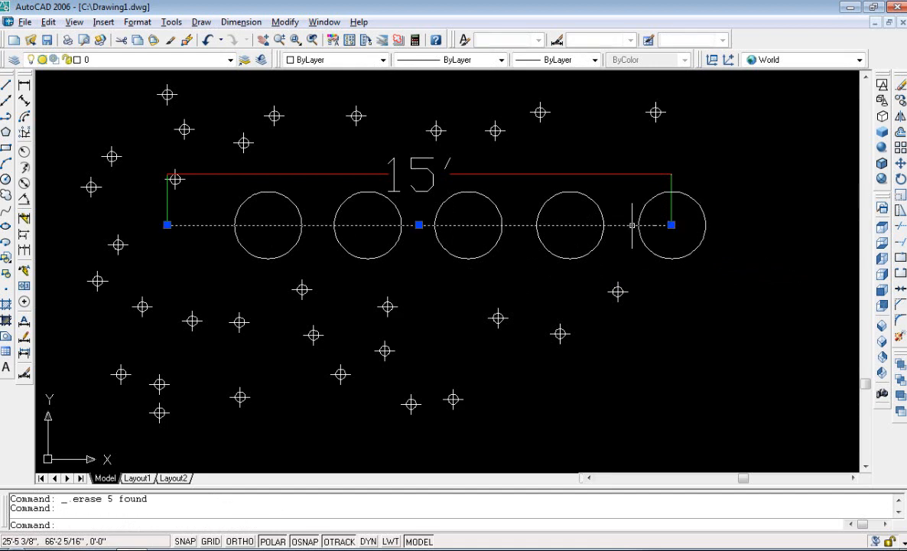
{"action": "key", "text": "Delete"}
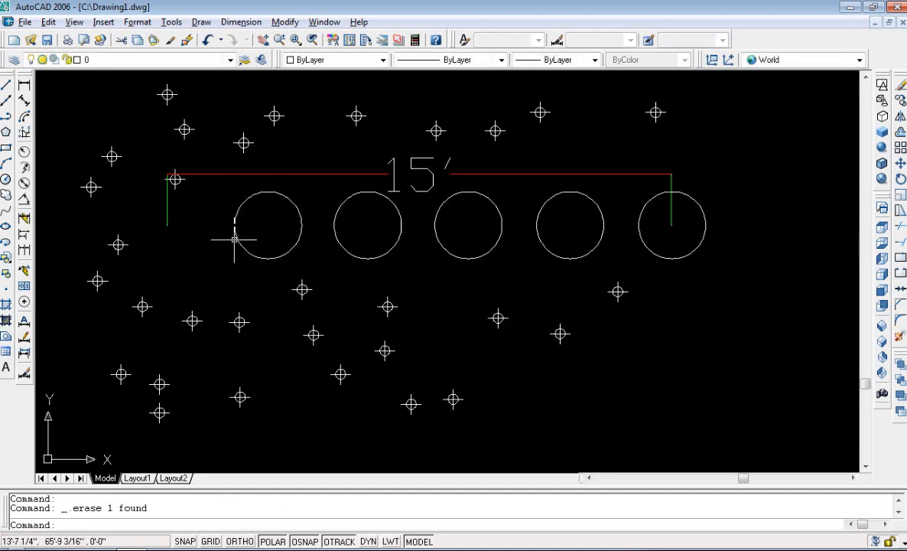